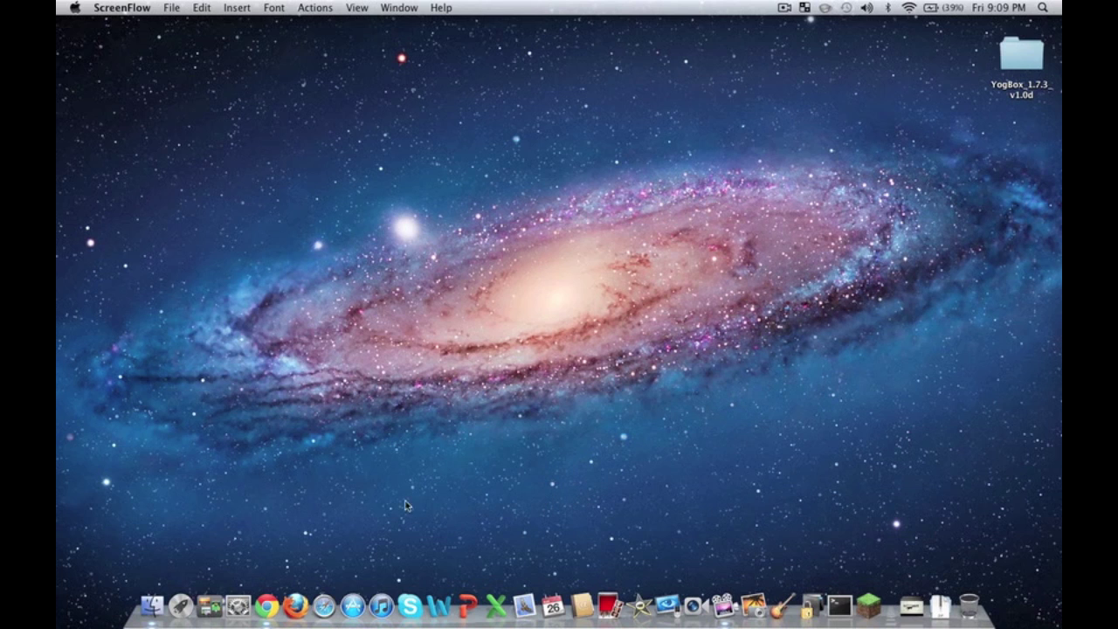
- Switch to Chrome at the MediaFire page for YogBox 1.7.3 B3.zip and close the pop-up window behind it
{"action": "left_click", "coordinate": [266, 605]}
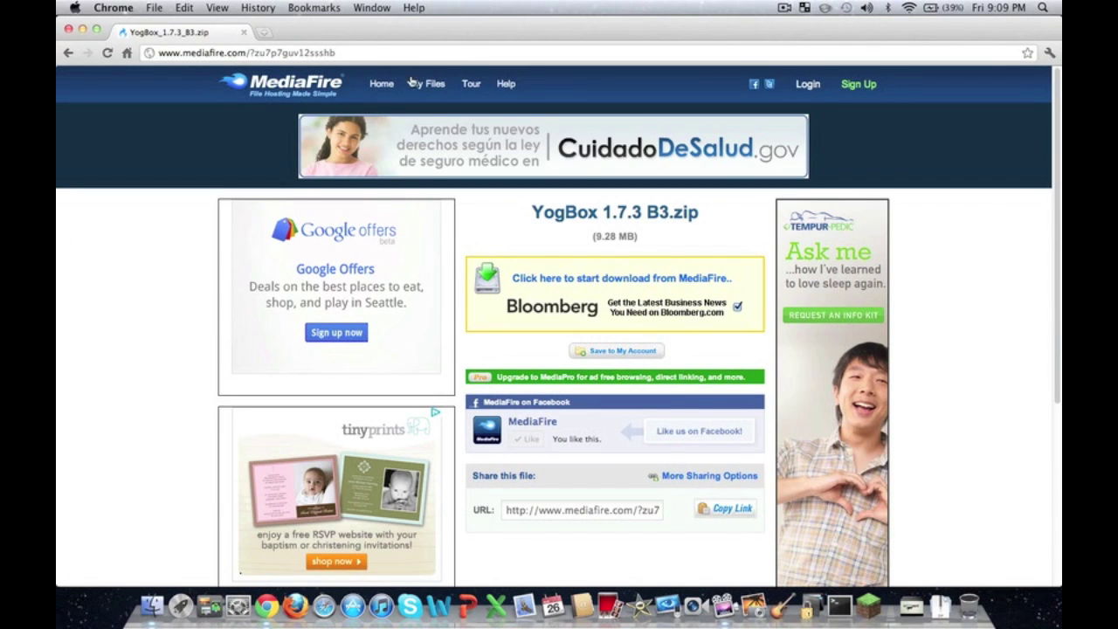
{"action": "left_click", "coordinate": [483, 54]}
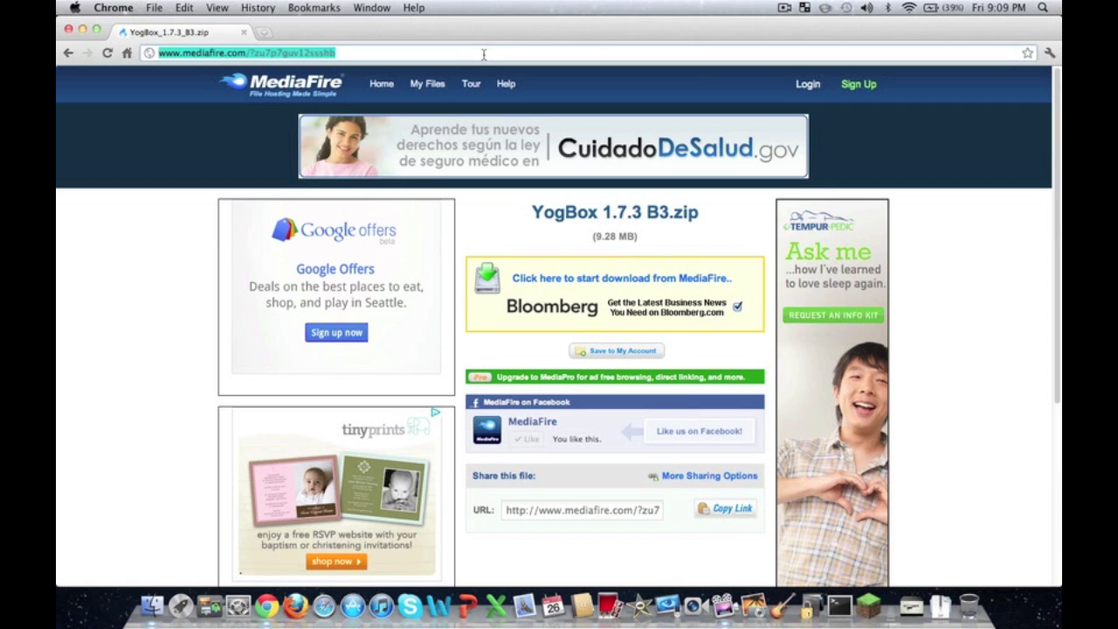
{"action": "left_click", "coordinate": [248, 118]}
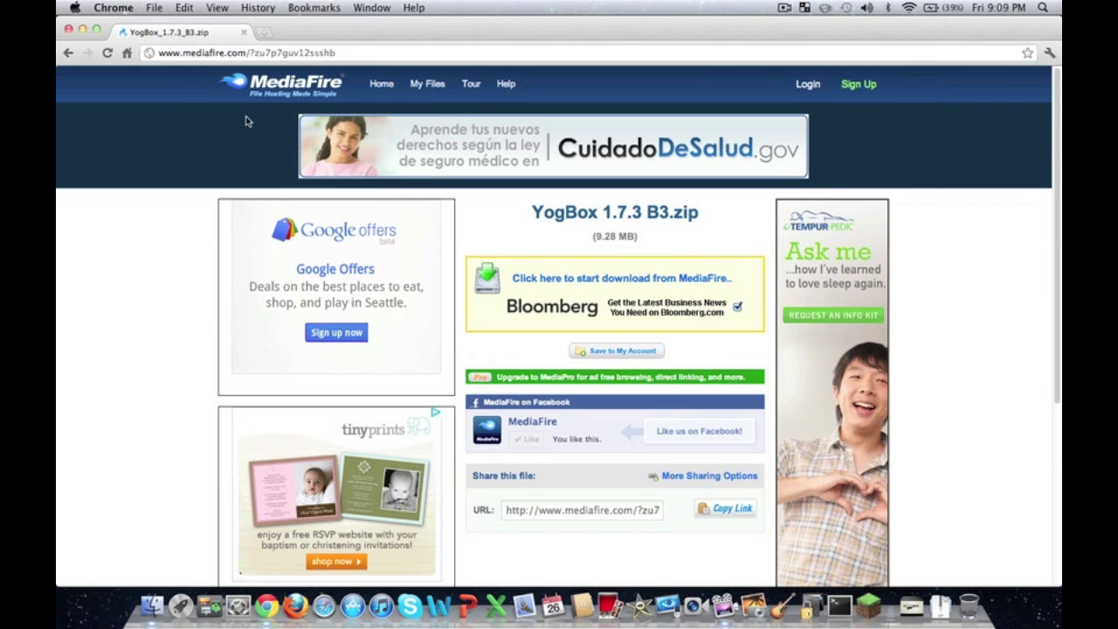
{"action": "key", "text": "ctrl+Up"}
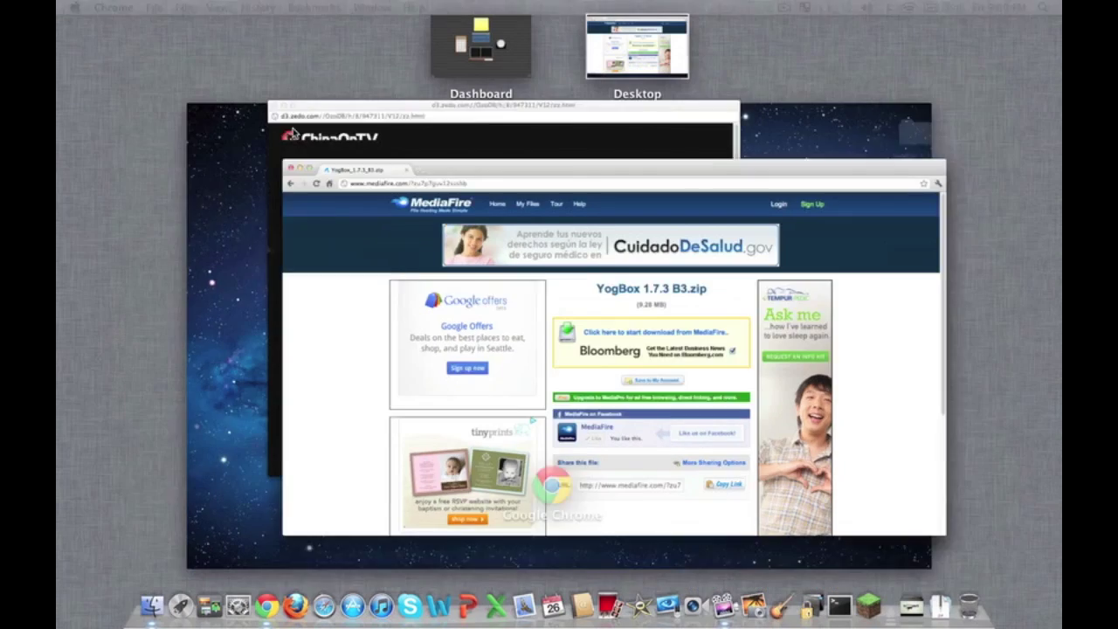
{"action": "left_click", "coordinate": [332, 138]}
{"action": "key", "text": "super+w"}
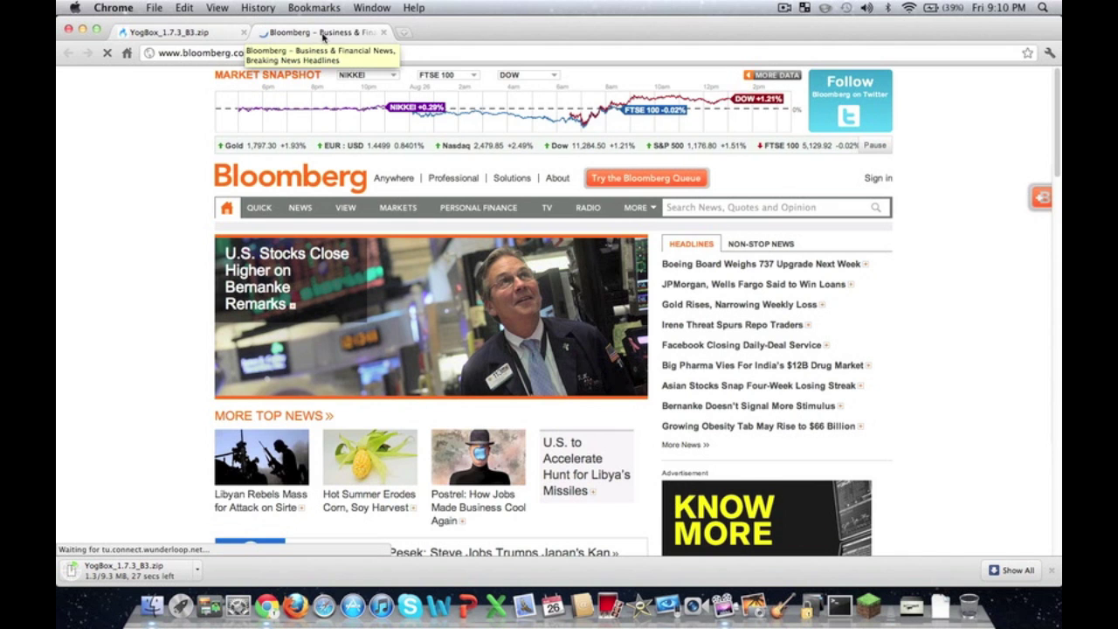
- Close the Bloomberg ad tab, then cancel the YogBox_1.7.3_B3.zip download and quit Chrome
{"action": "left_click", "coordinate": [383, 32]}
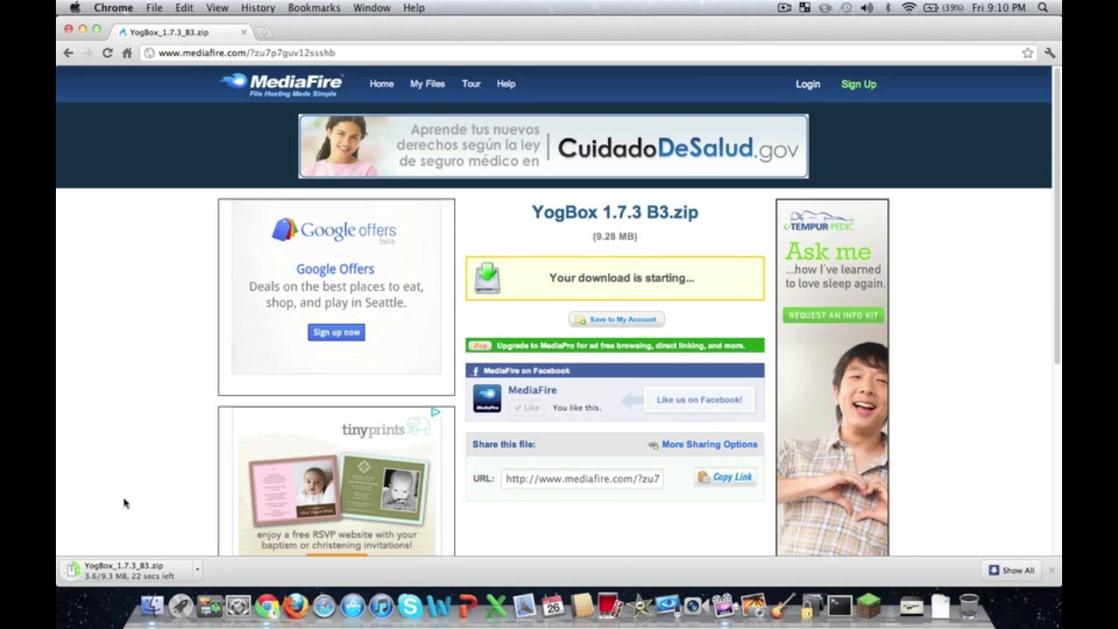
{"action": "left_click", "coordinate": [198, 570]}
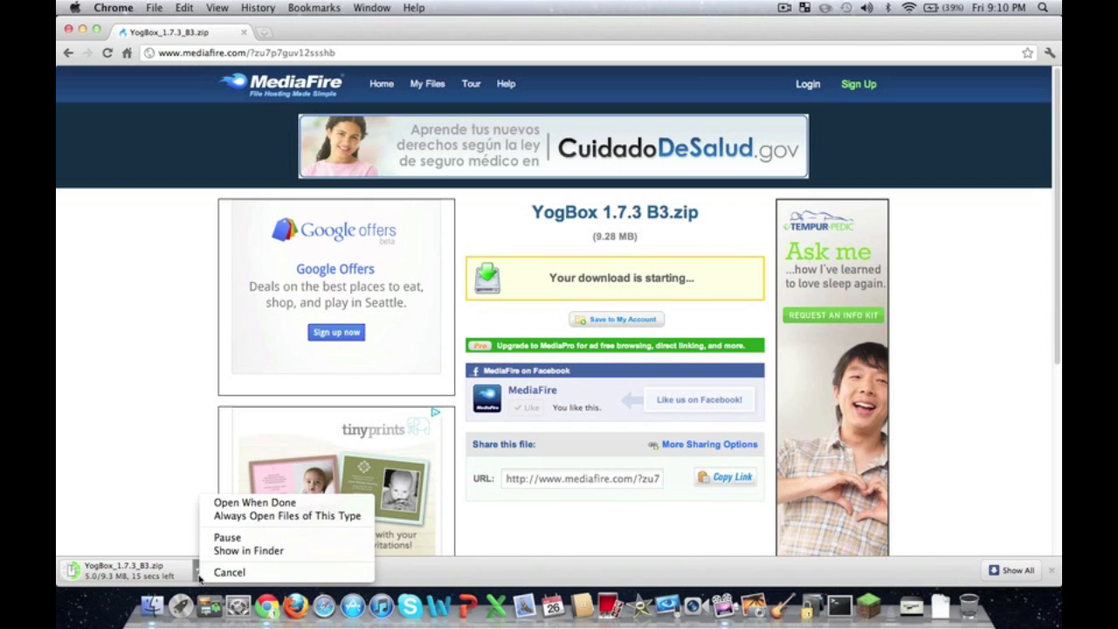
{"action": "left_click", "coordinate": [223, 572]}
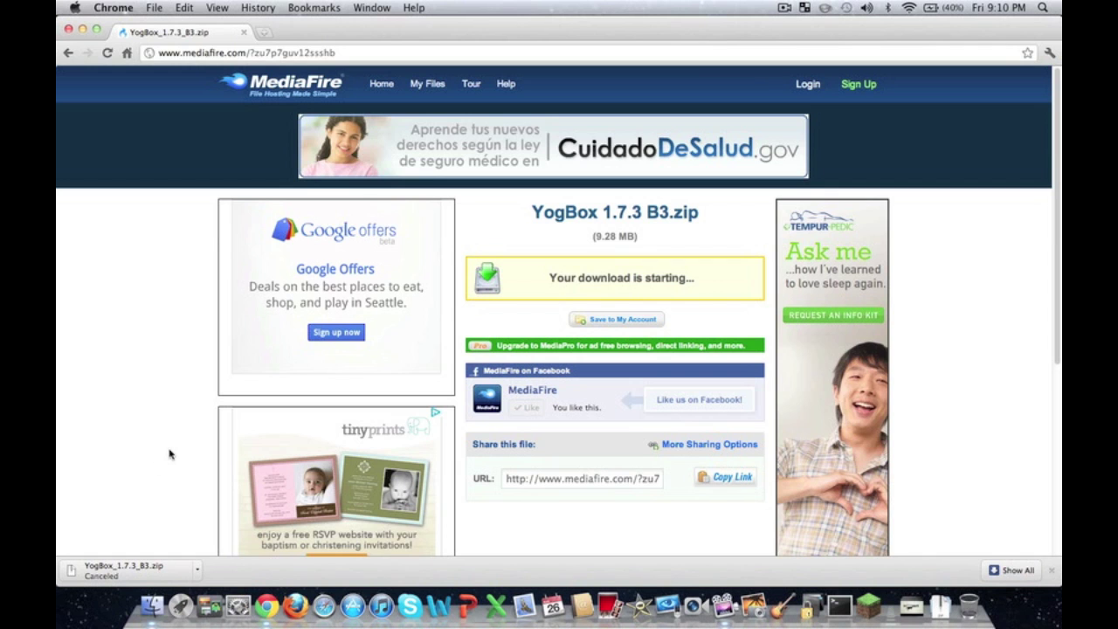
{"action": "key", "text": "super+q"}
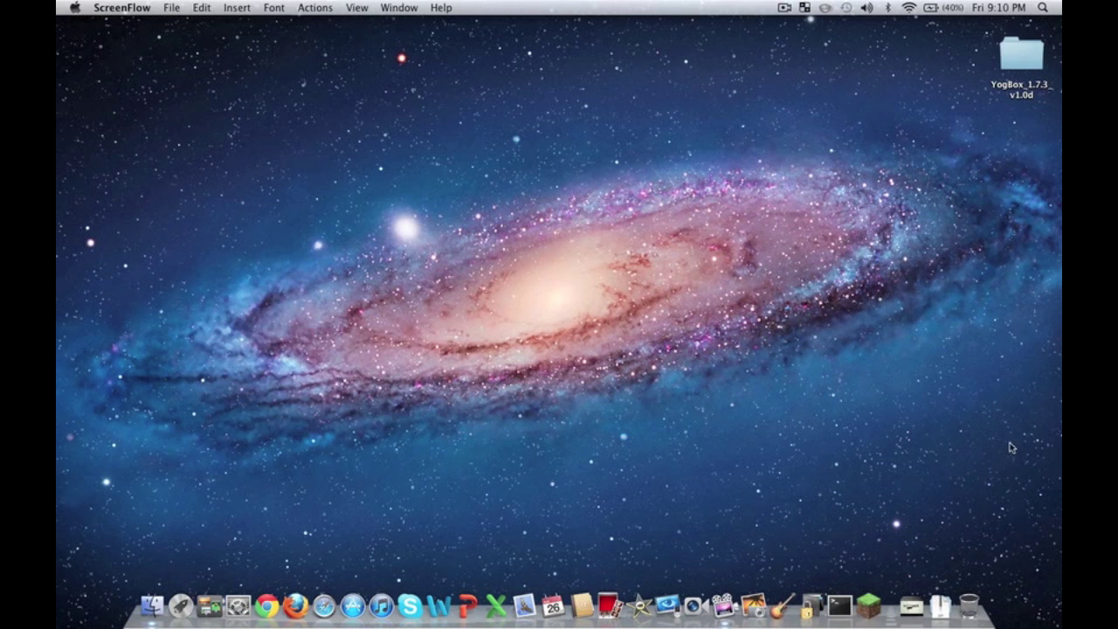
- Open the YogBox_1.7.3_v1.0d folder on the desktop and run YOGBOX Installer.jar
{"action": "left_click", "coordinate": [942, 603]}
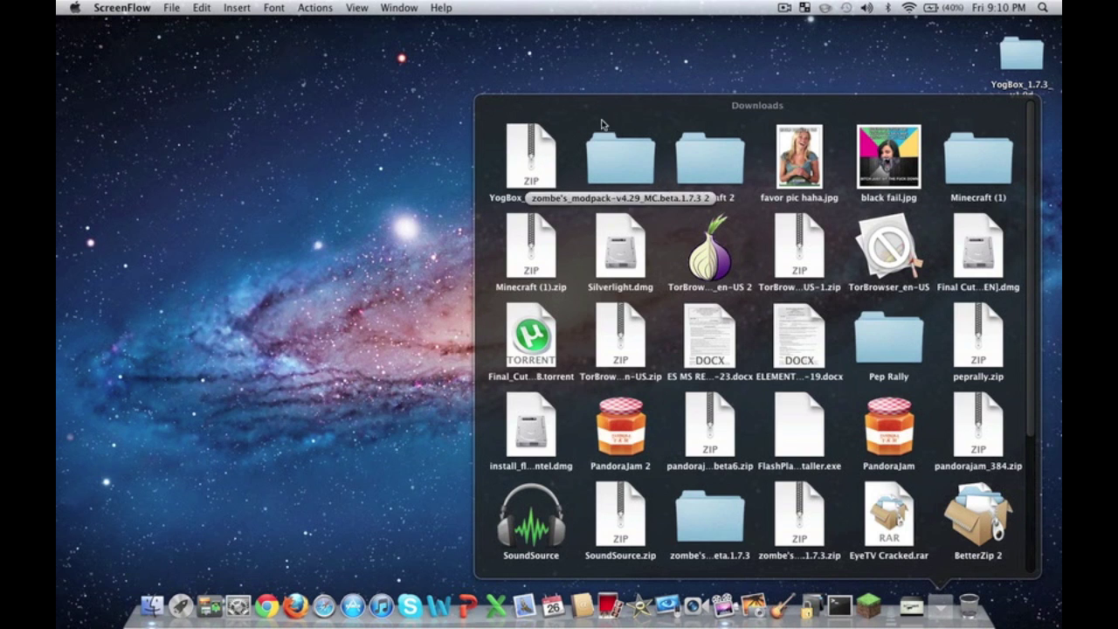
{"action": "left_click", "coordinate": [711, 77]}
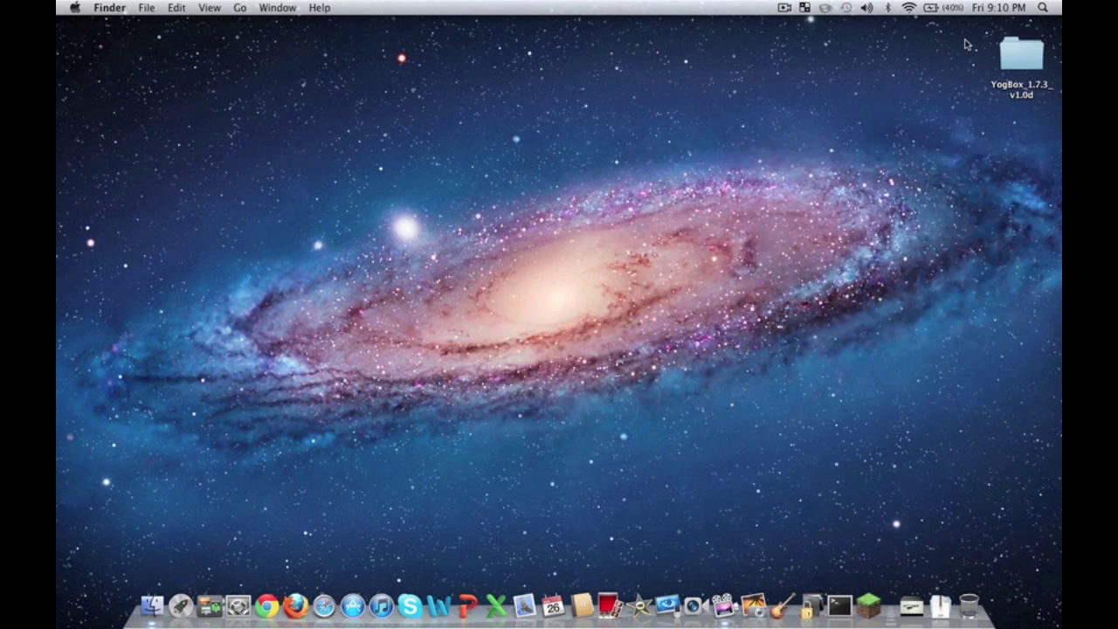
{"action": "double_click", "coordinate": [1015, 58]}
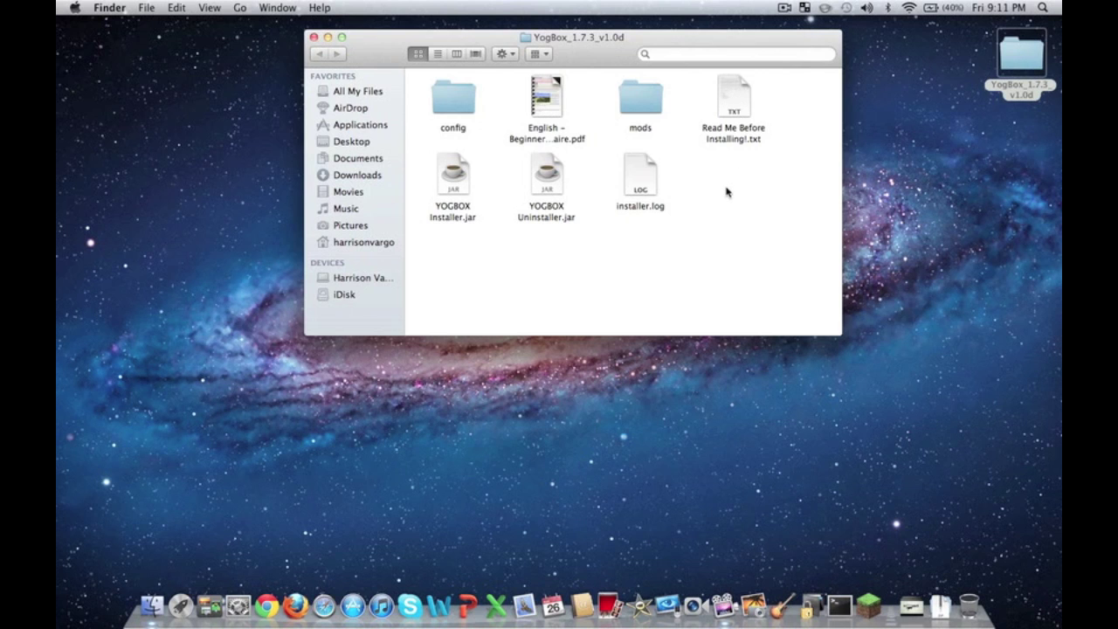
{"action": "double_click", "coordinate": [464, 166]}
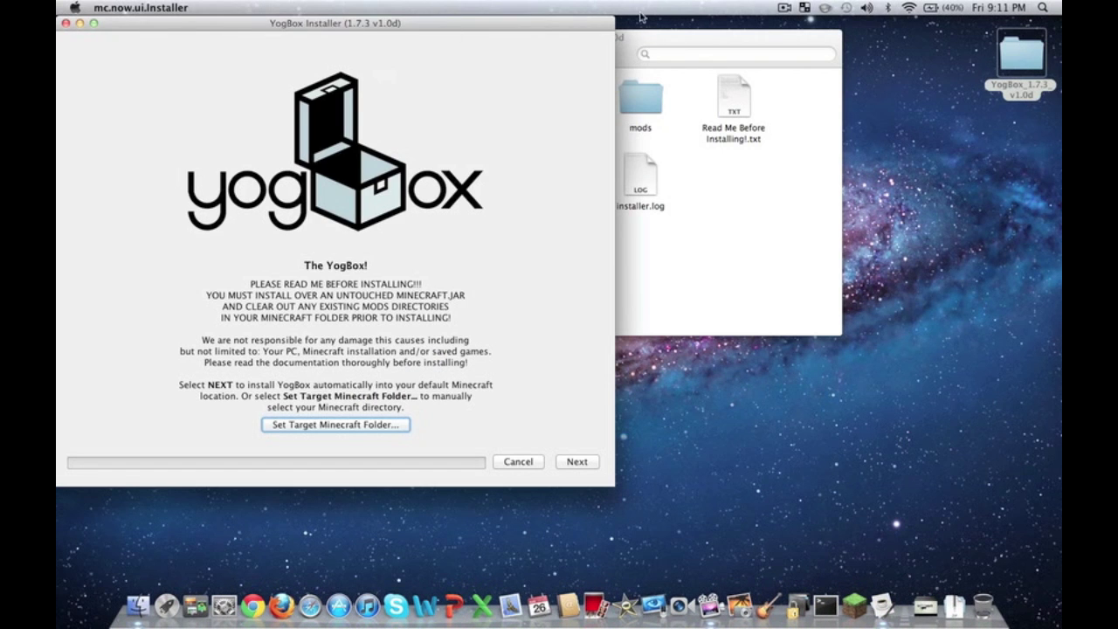
- Close the YogBox folder window and proceed with installing into the default Minecraft location over the existing mods
{"action": "left_click", "coordinate": [642, 40]}
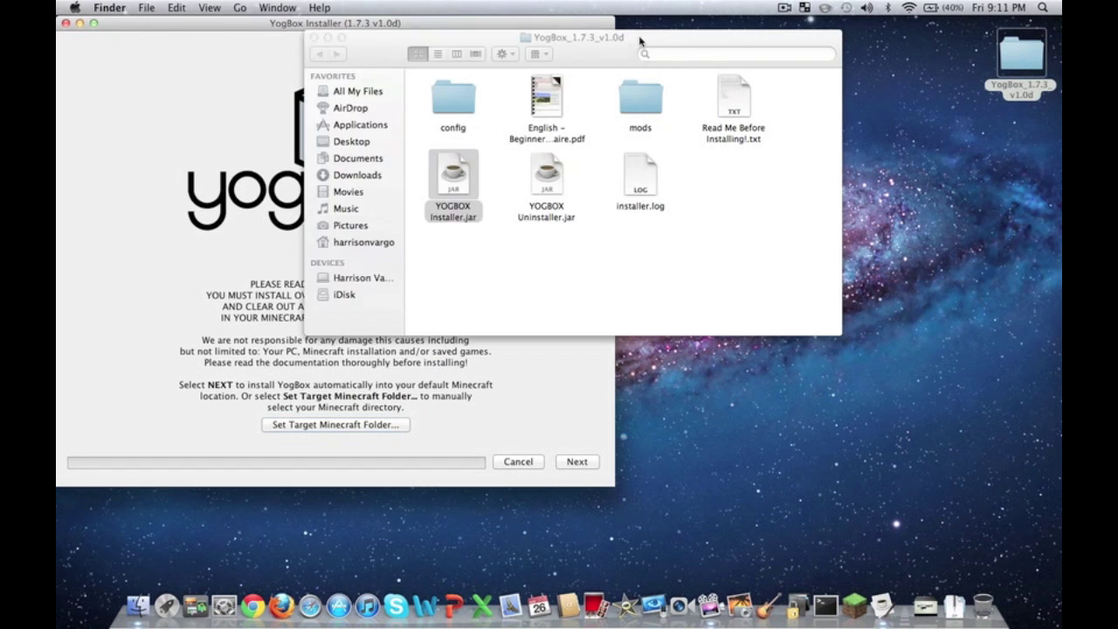
{"action": "key", "text": "super+w"}
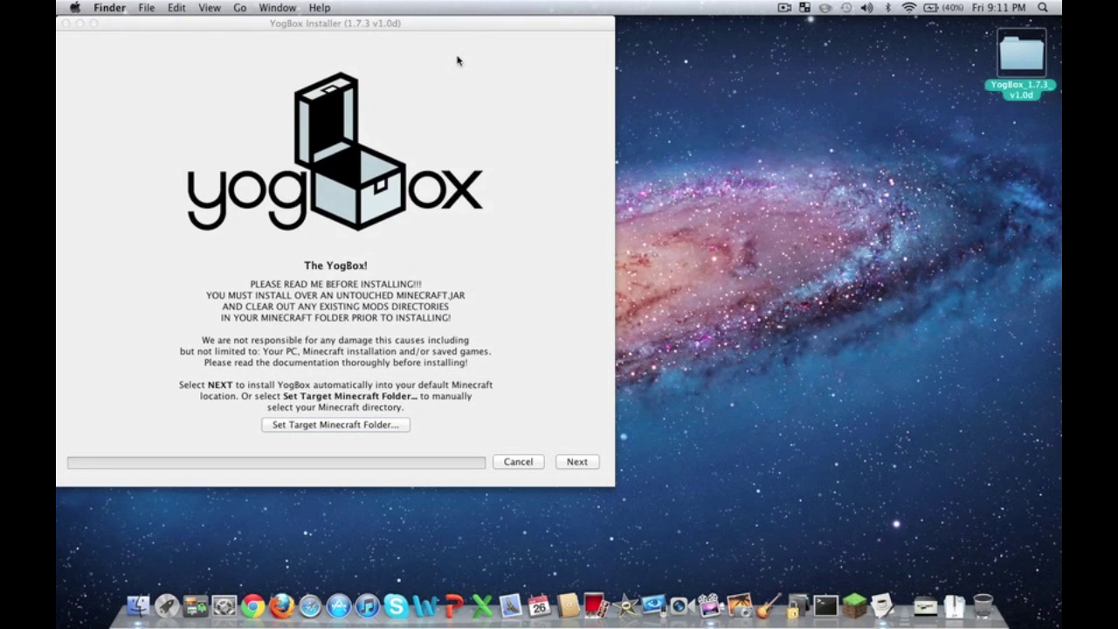
{"action": "left_click", "coordinate": [480, 111]}
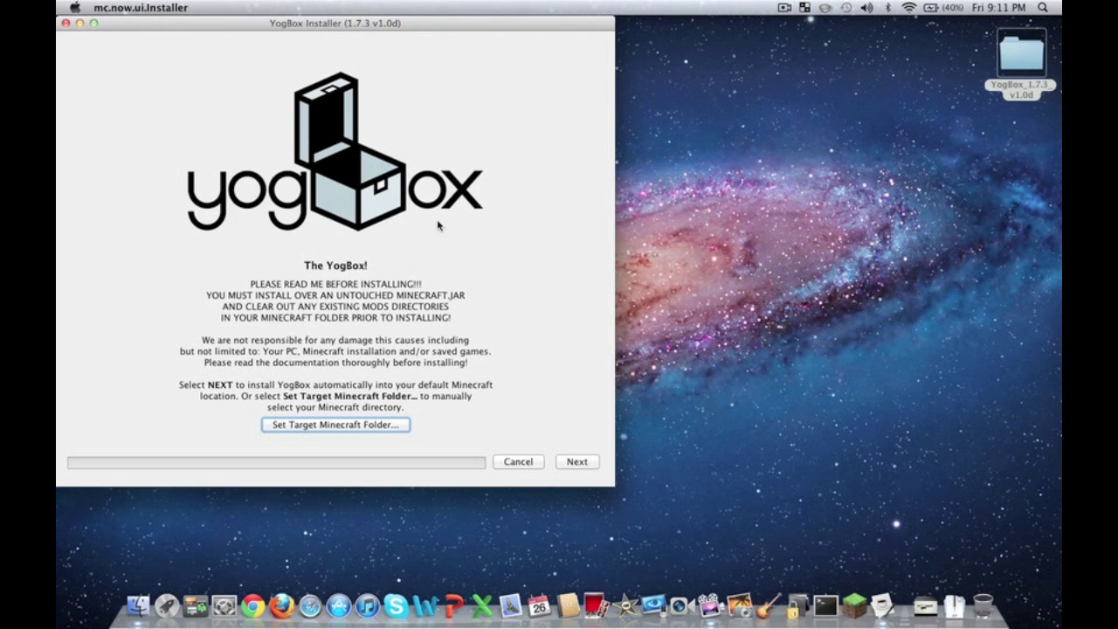
{"action": "left_click", "coordinate": [566, 463]}
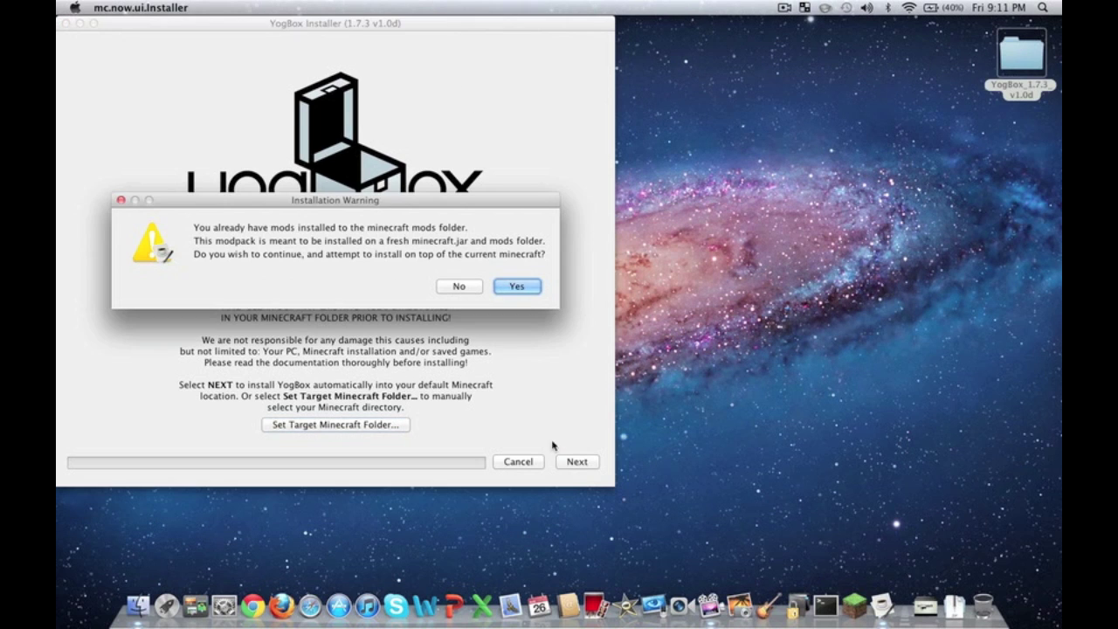
{"action": "left_click", "coordinate": [515, 287]}
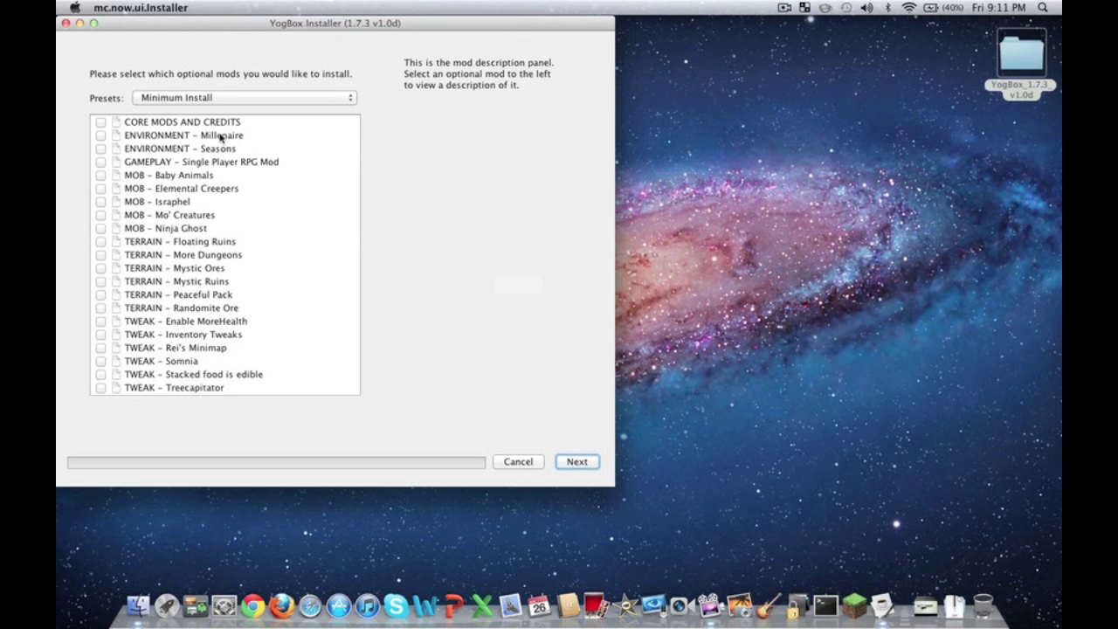
- Install YogBox with all optional mods using the Full Install preset and close the finished installer
{"action": "left_click", "coordinate": [206, 98]}
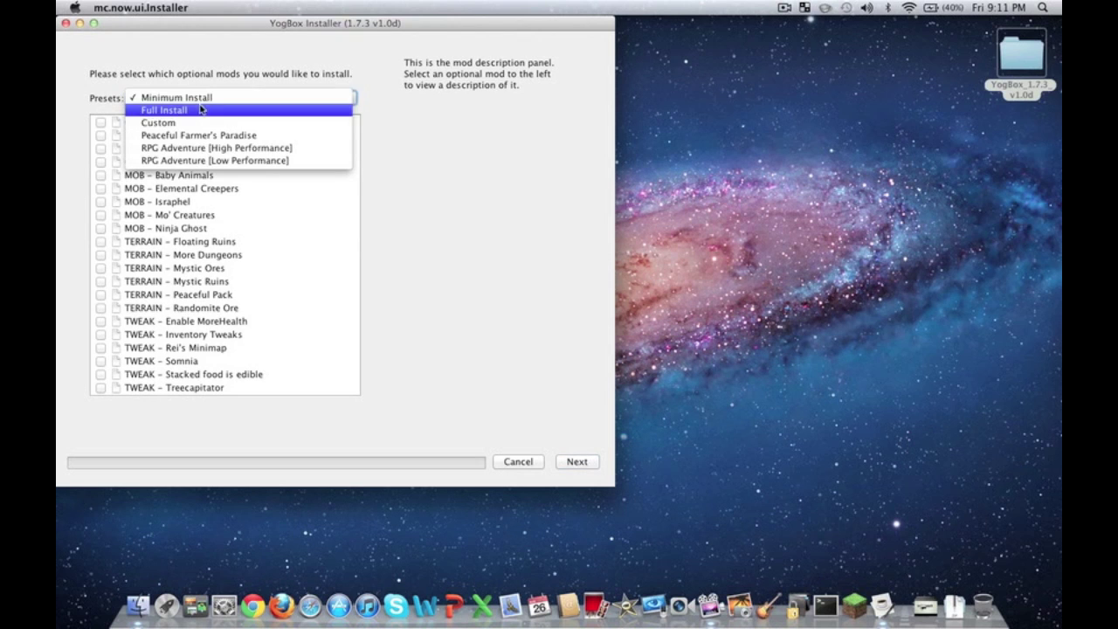
{"action": "left_click", "coordinate": [200, 110]}
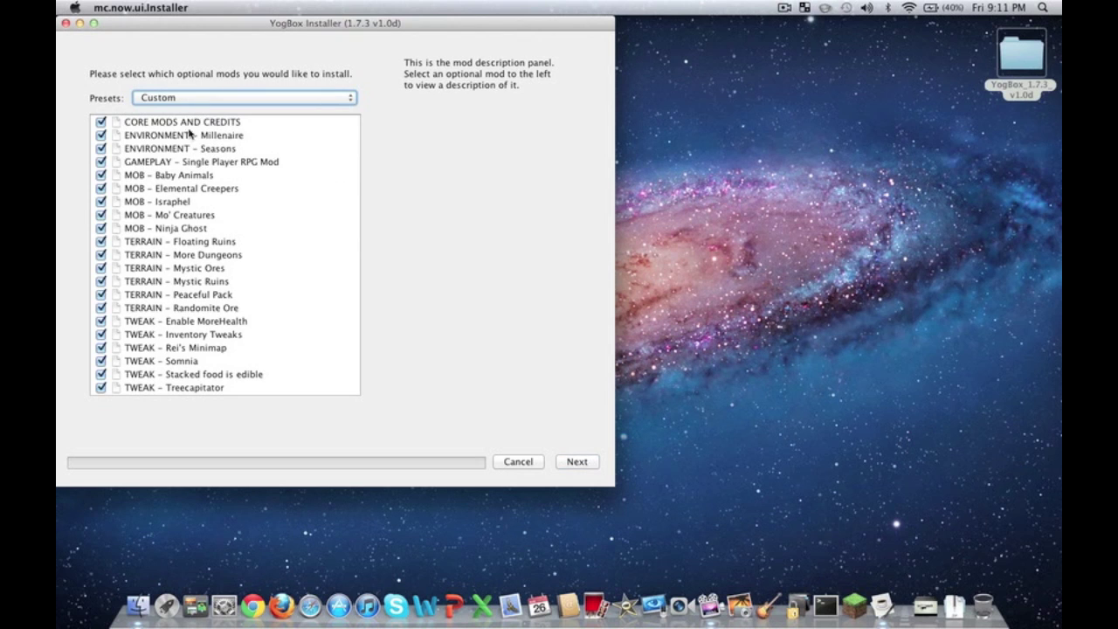
{"action": "left_click", "coordinate": [235, 103]}
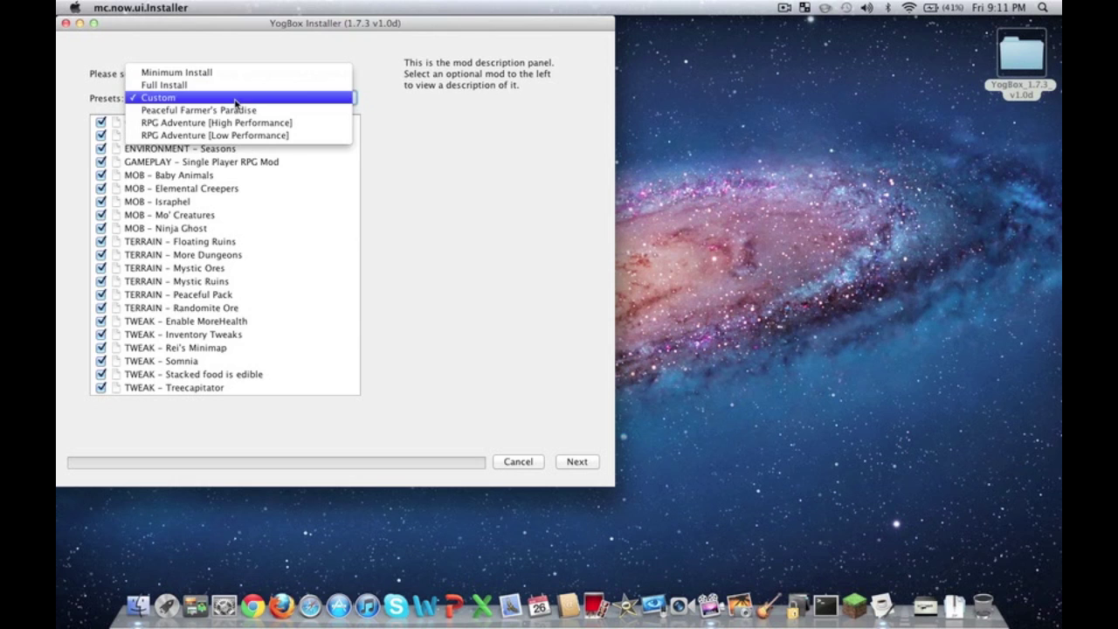
{"action": "left_click", "coordinate": [235, 97]}
{"action": "left_click", "coordinate": [234, 94]}
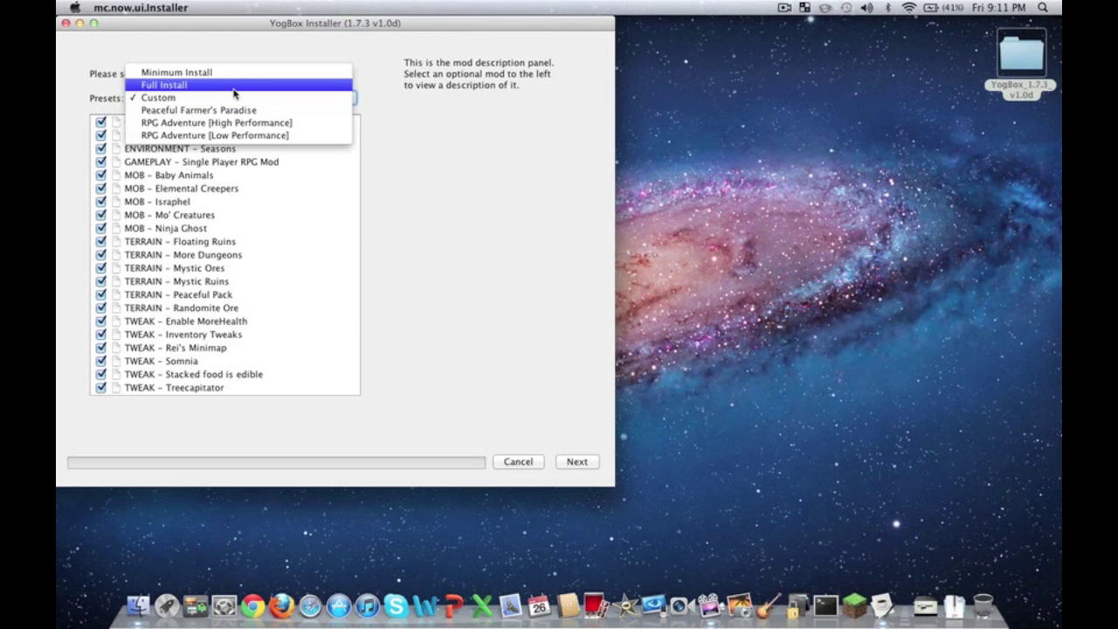
{"action": "left_click", "coordinate": [233, 87]}
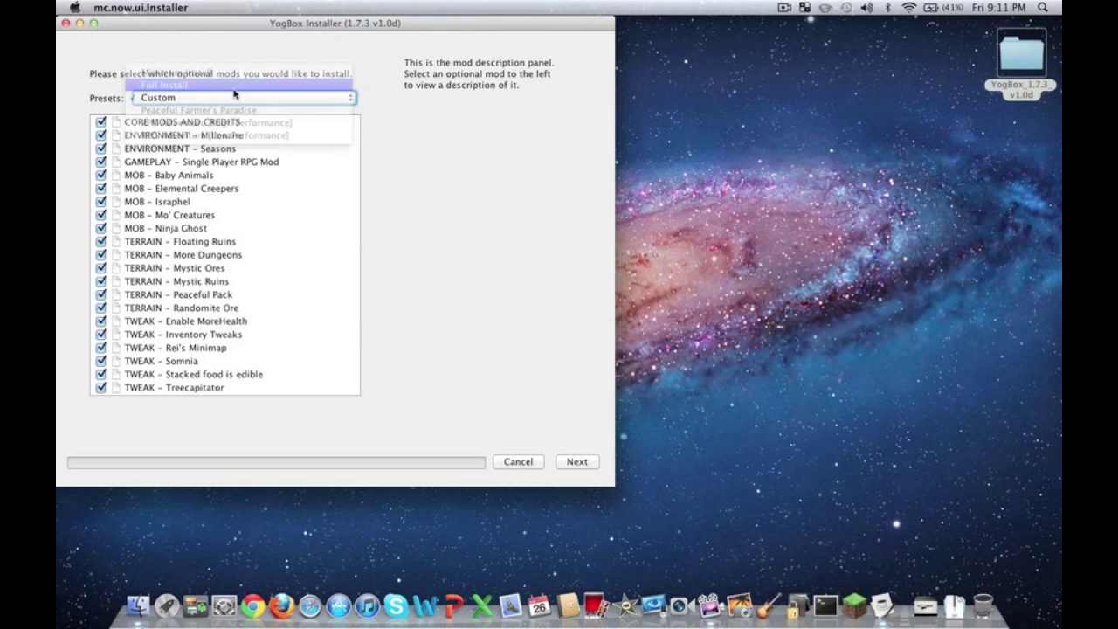
{"action": "left_click", "coordinate": [578, 463]}
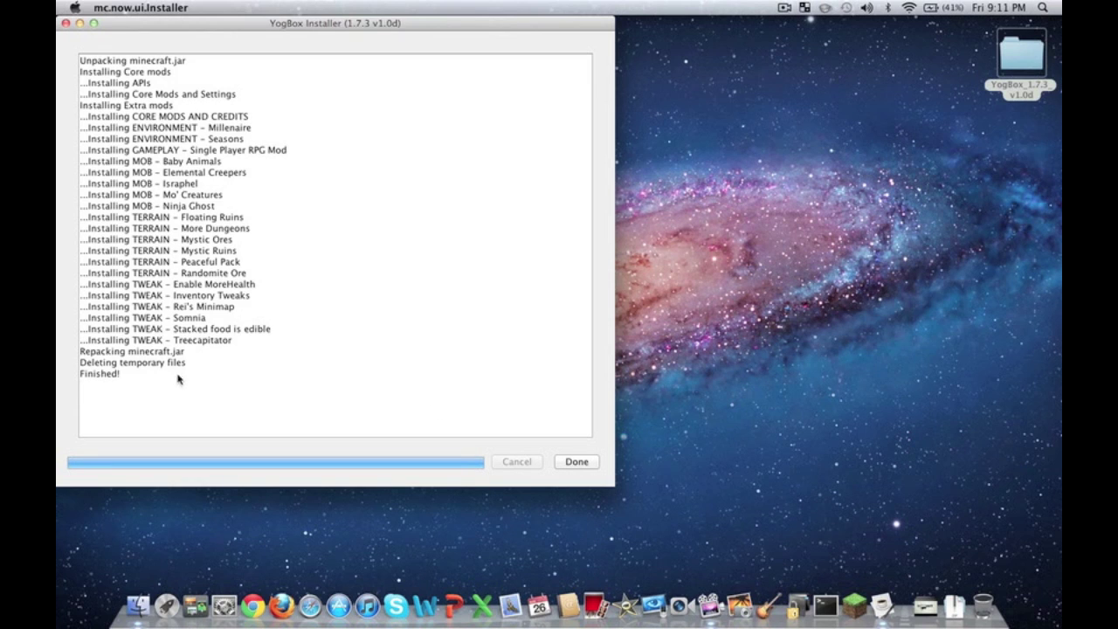
{"action": "left_click", "coordinate": [576, 462]}
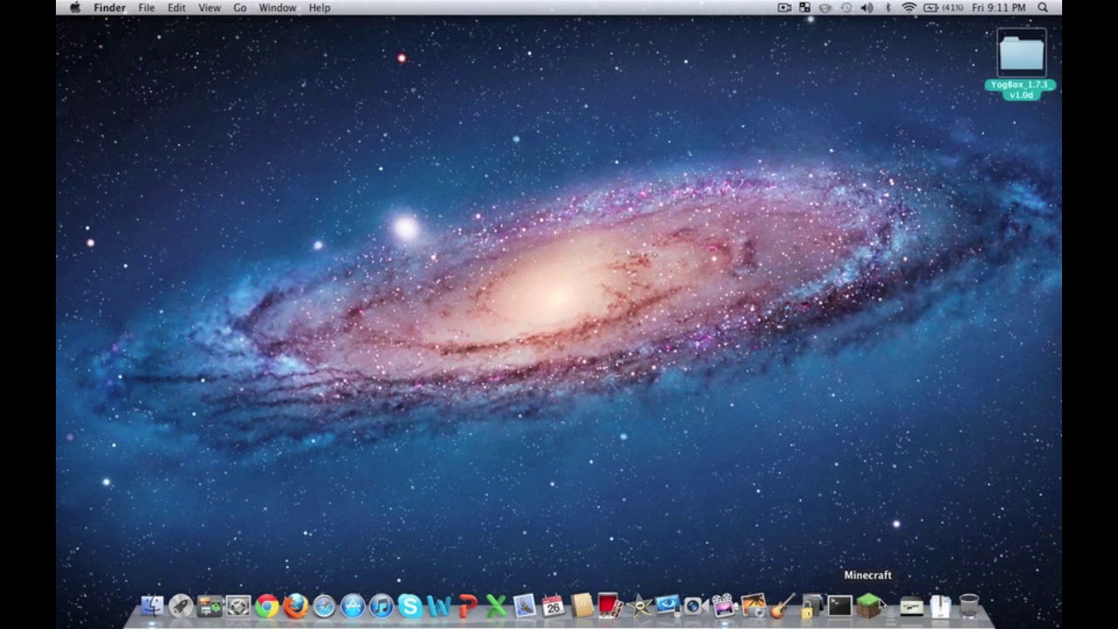
- Launch Minecraft and log in with the remembered account credentials
{"action": "left_click", "coordinate": [869, 605]}
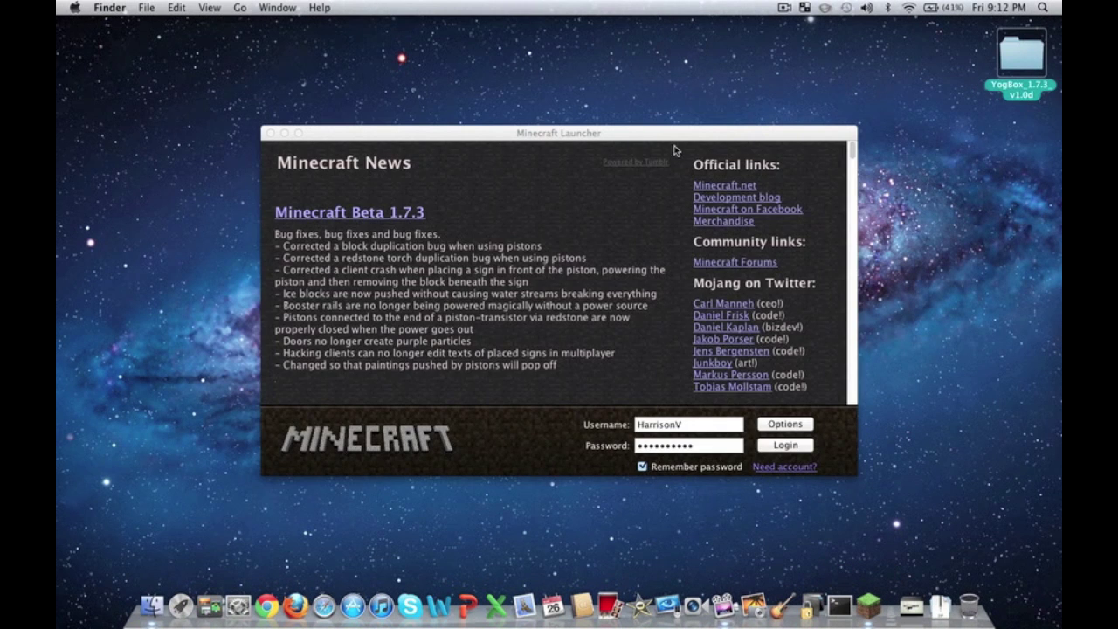
{"action": "key", "text": "ctrl+Up"}
{"action": "left_click", "coordinate": [661, 184]}
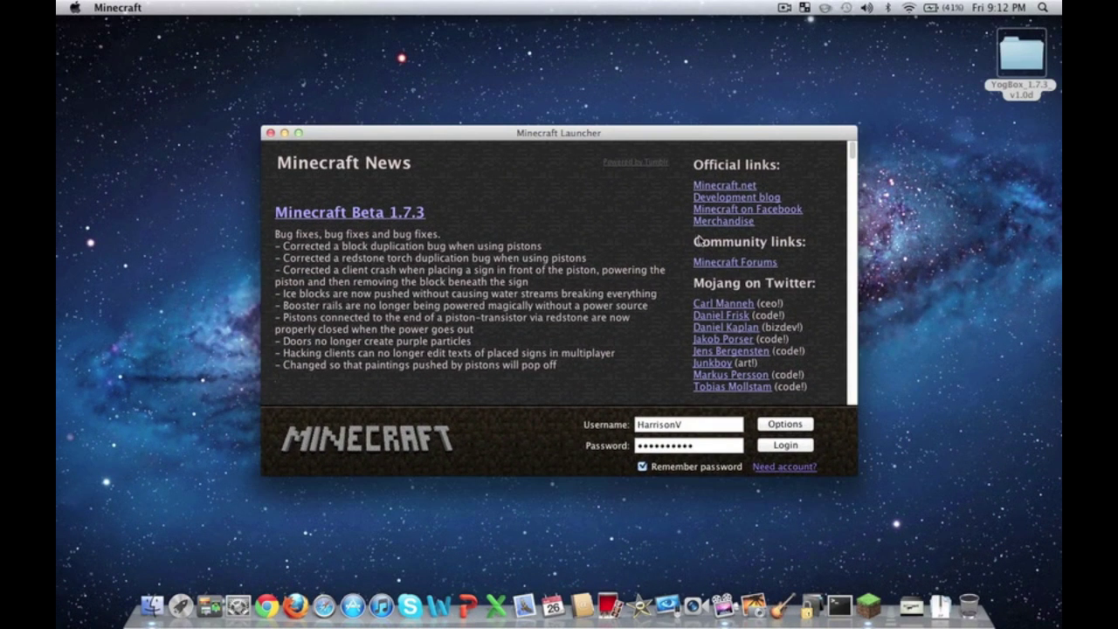
{"action": "left_click", "coordinate": [784, 446]}
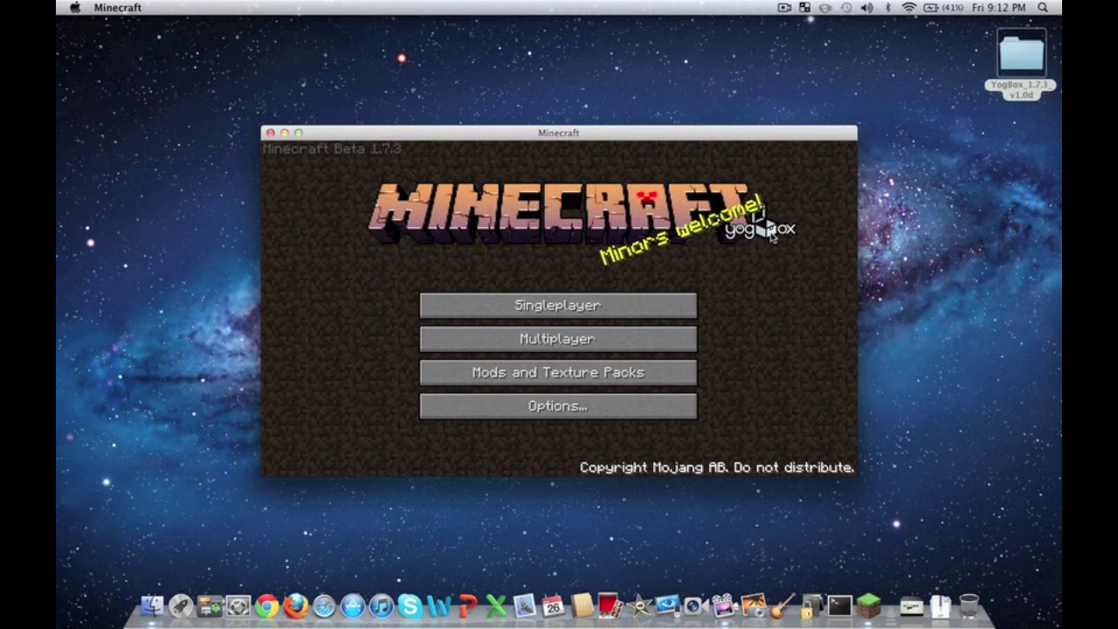
- Apply the SMPs_Revival_YogBox_Edition.zip texture pack and return to the title screen
{"action": "left_click", "coordinate": [671, 379]}
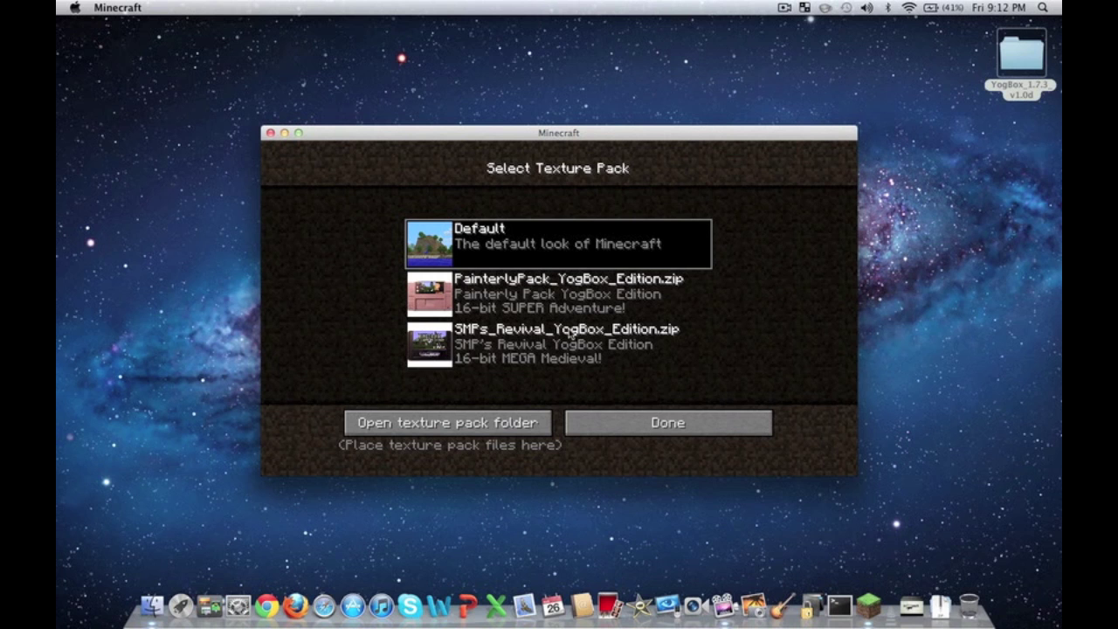
{"action": "left_click", "coordinate": [569, 333]}
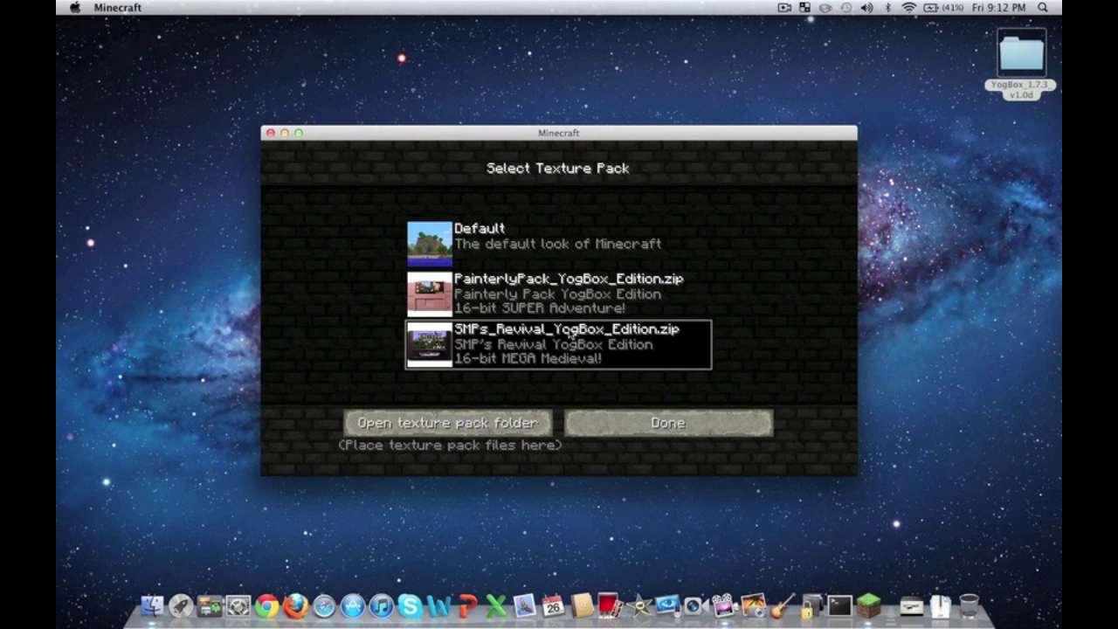
{"action": "left_click", "coordinate": [634, 423]}
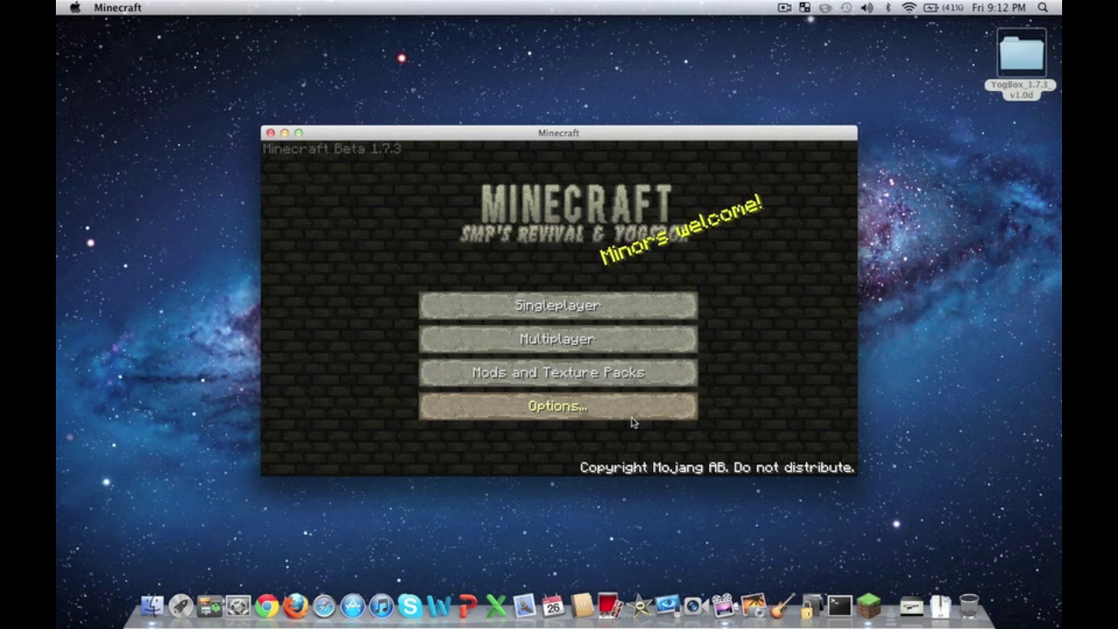
- Load the single-player world YogBox and pause the game
{"action": "left_click", "coordinate": [594, 310]}
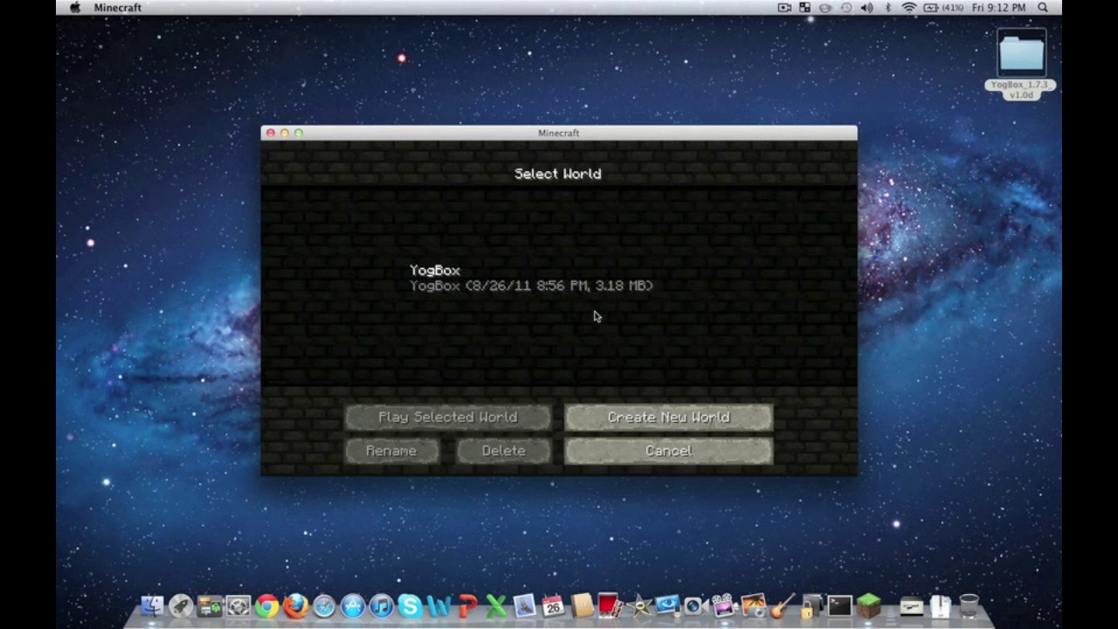
{"action": "left_click", "coordinate": [483, 288]}
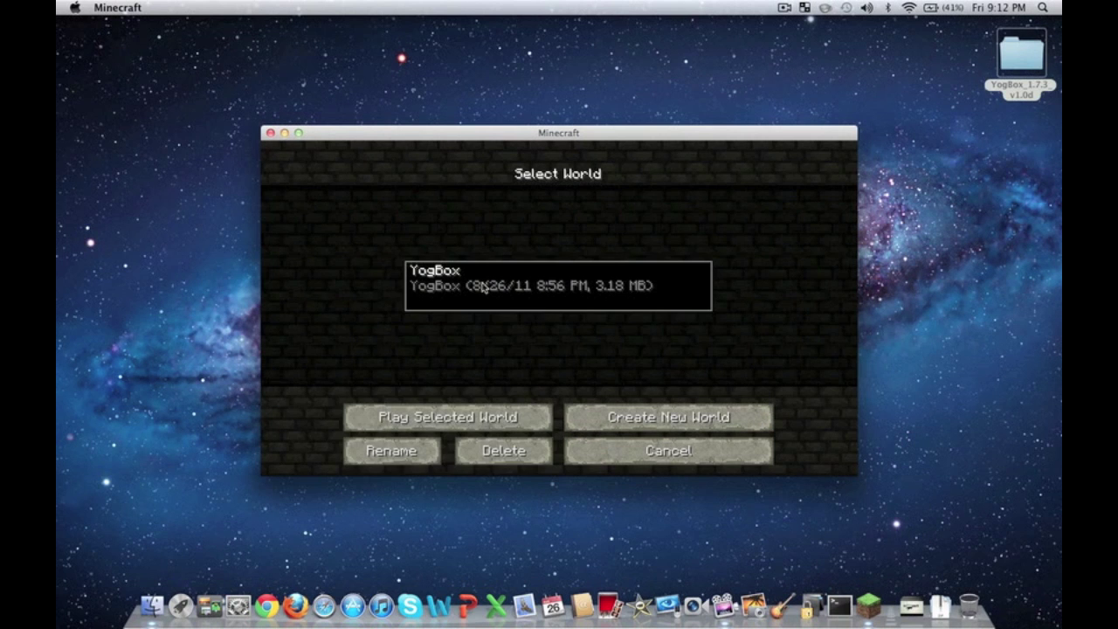
{"action": "left_click", "coordinate": [451, 415]}
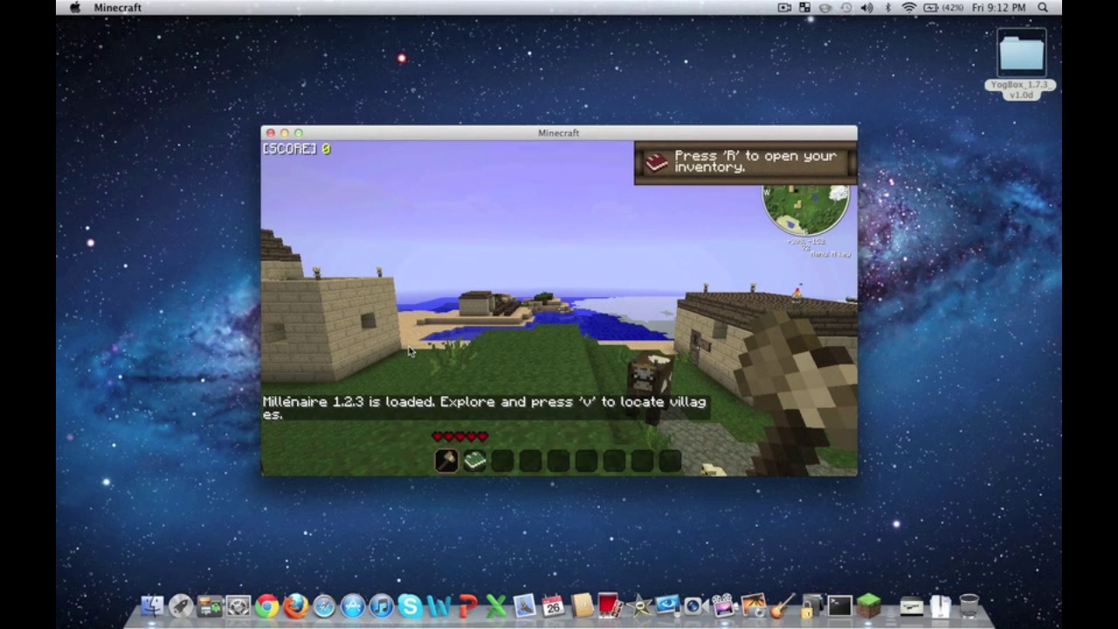
{"action": "key", "text": "Escape"}
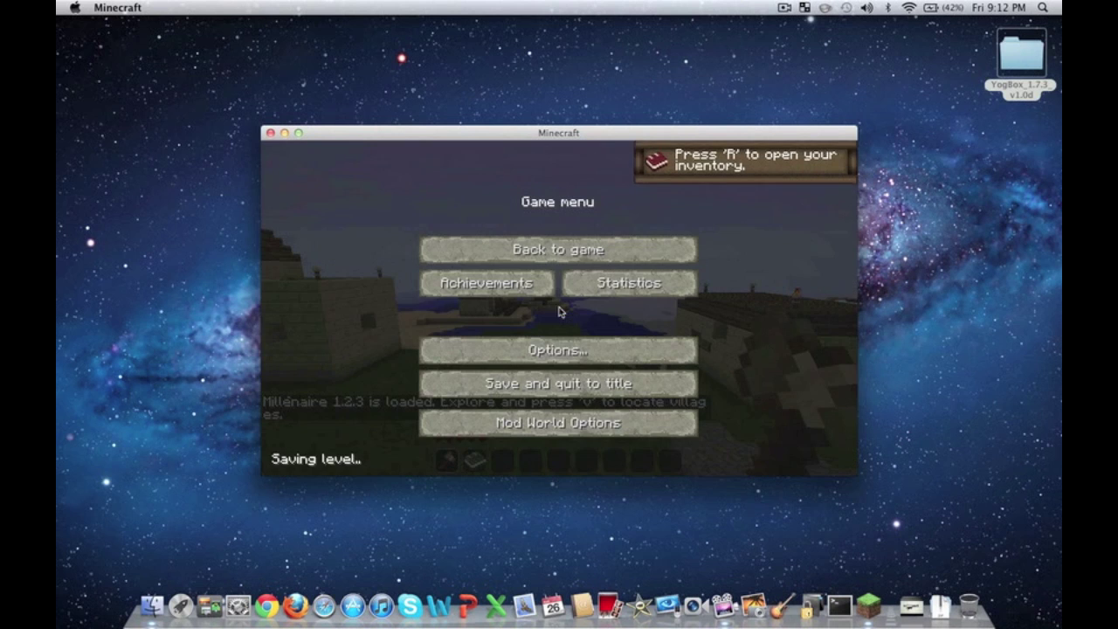
- Lower the game's sound volume to 2% in the options and resume the game
{"action": "left_click", "coordinate": [563, 365]}
{"action": "left_click", "coordinate": [576, 211]}
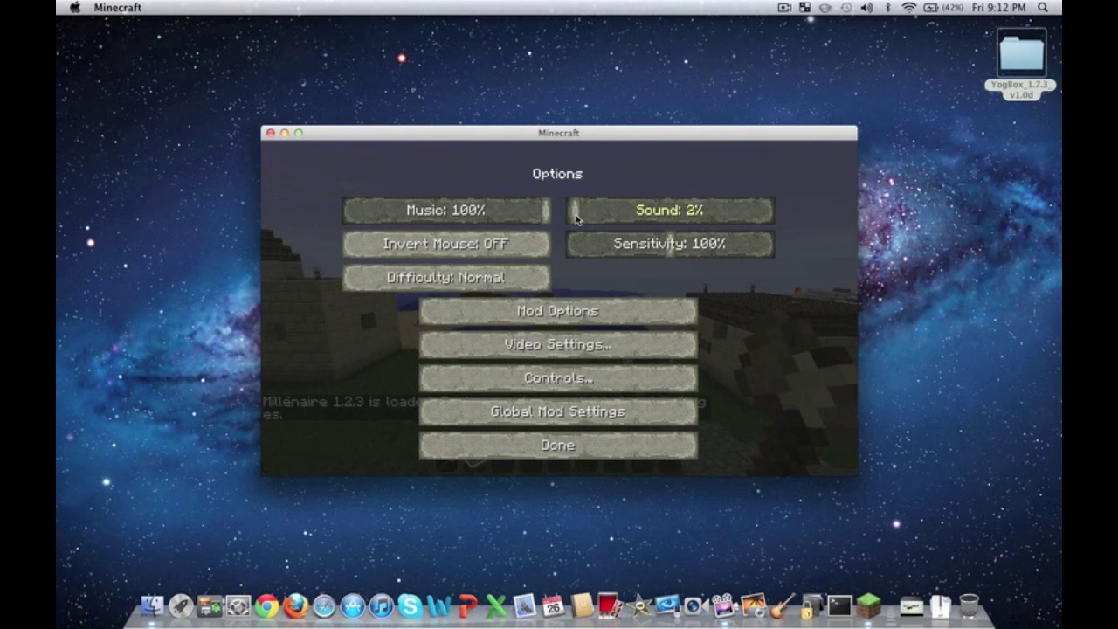
{"action": "left_click", "coordinate": [574, 450]}
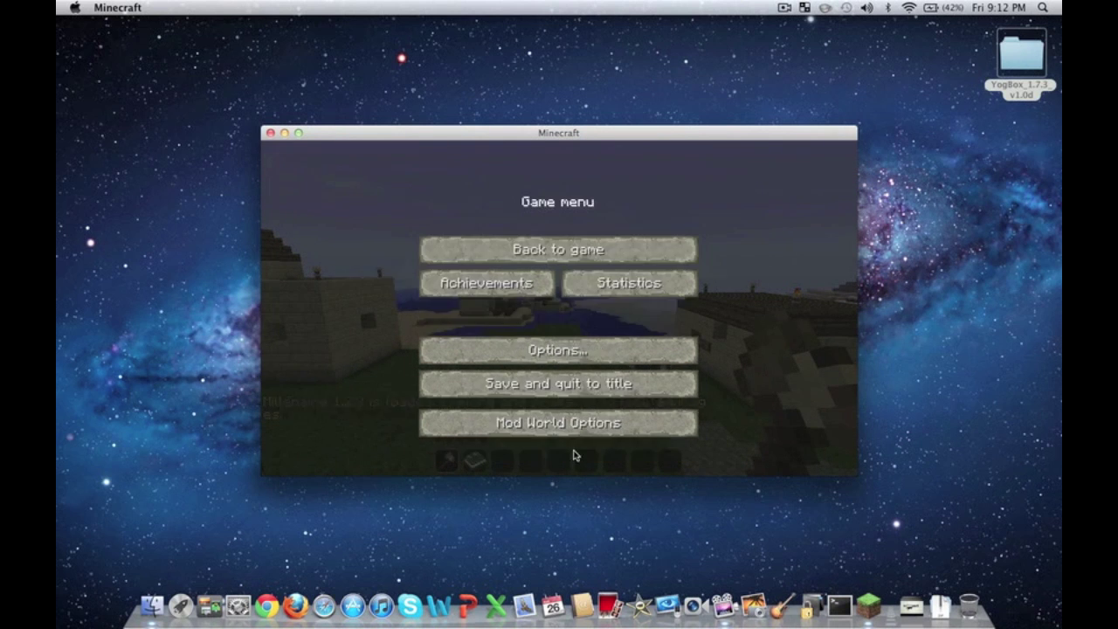
{"action": "left_click", "coordinate": [541, 247]}
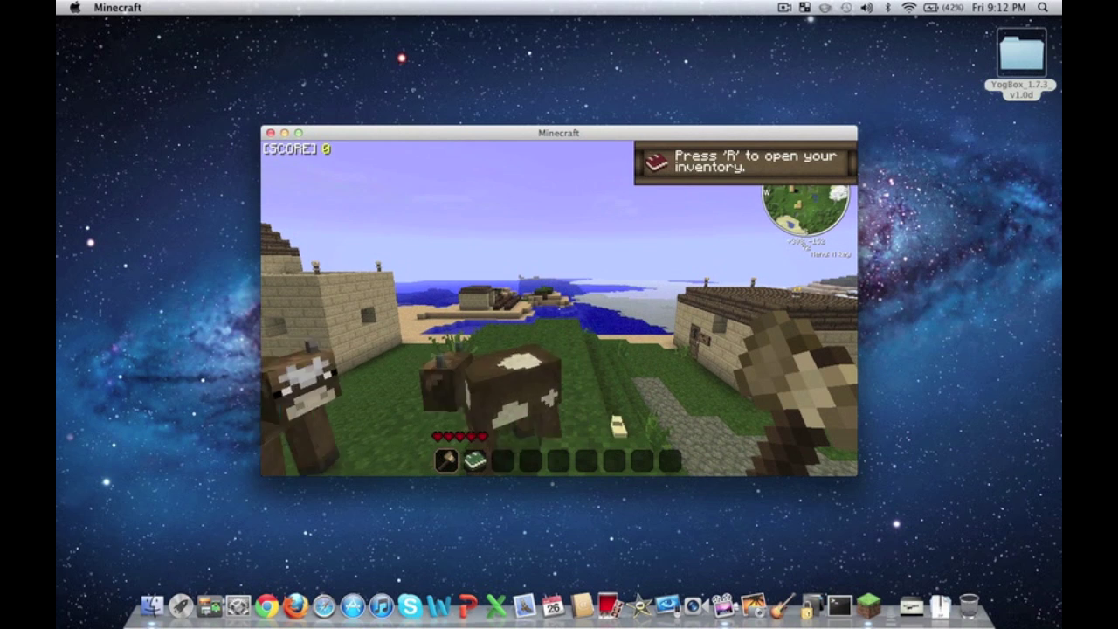
- Open the green recipe book in the second hotbar slot, browse its crafting recipe pages, and close it
{"action": "key", "text": "2"}
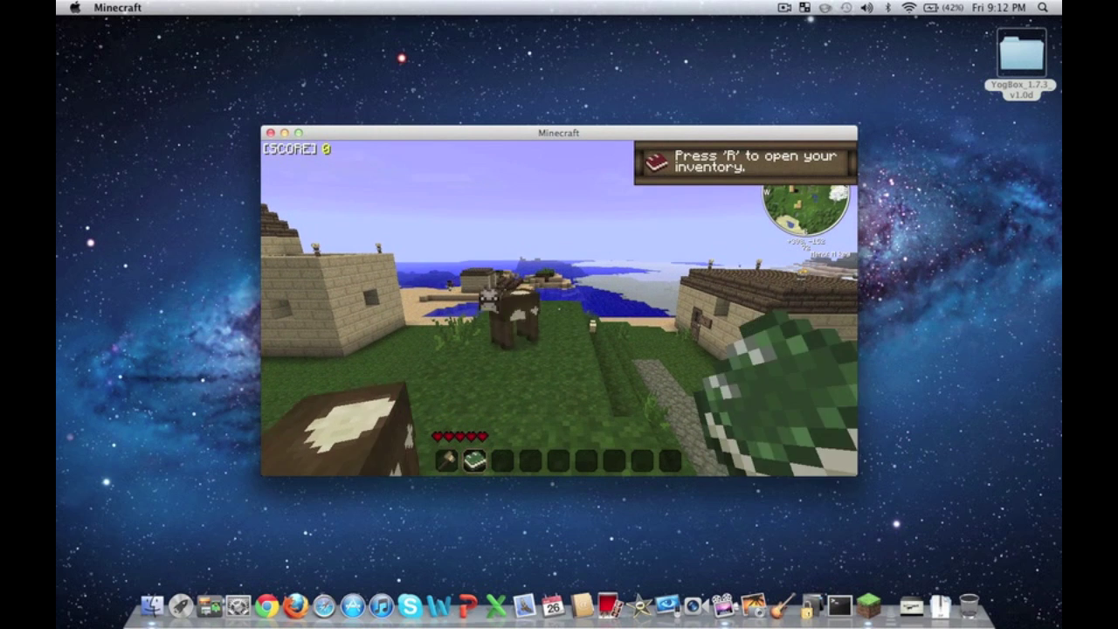
{"action": "right_click", "coordinate": [559, 308]}
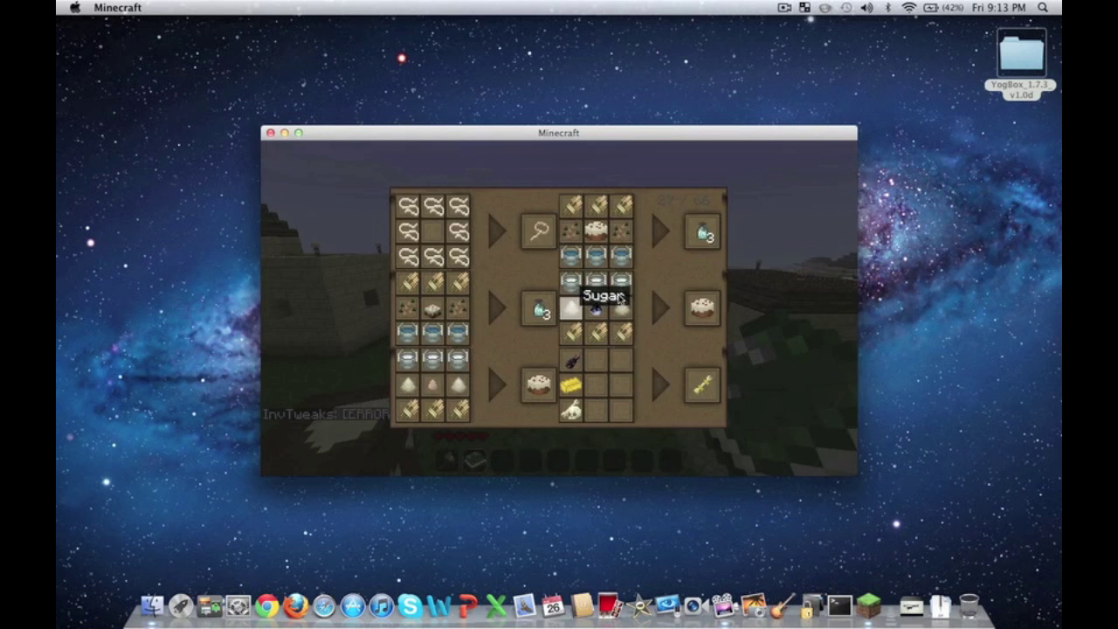
{"action": "left_click", "coordinate": [671, 218]}
{"action": "left_click", "coordinate": [670, 217]}
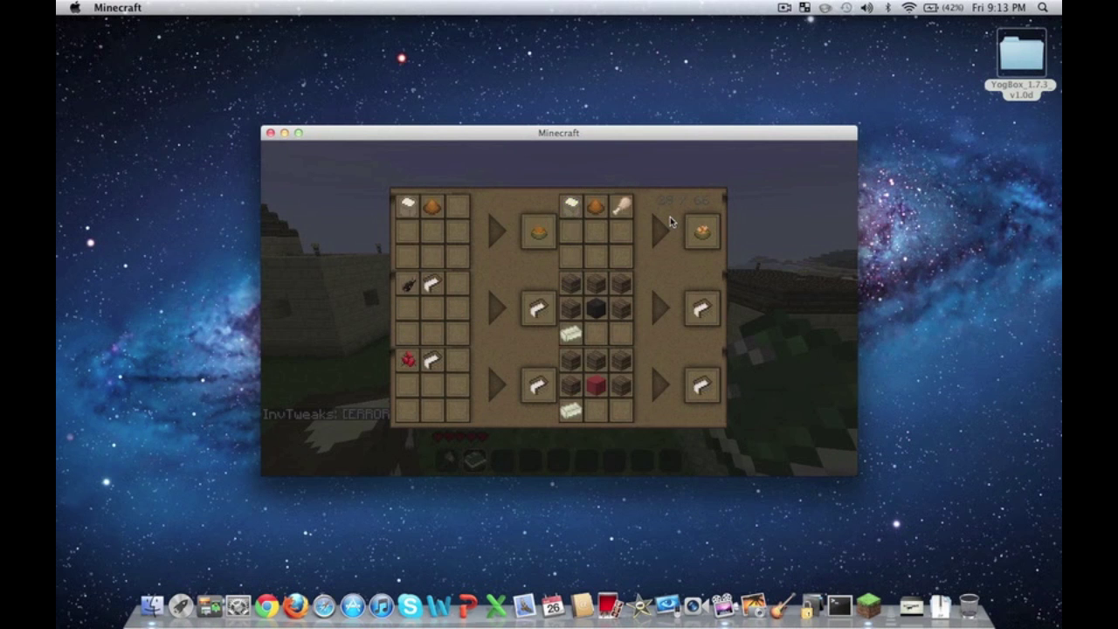
{"action": "left_click", "coordinate": [670, 217]}
{"action": "left_click", "coordinate": [670, 218]}
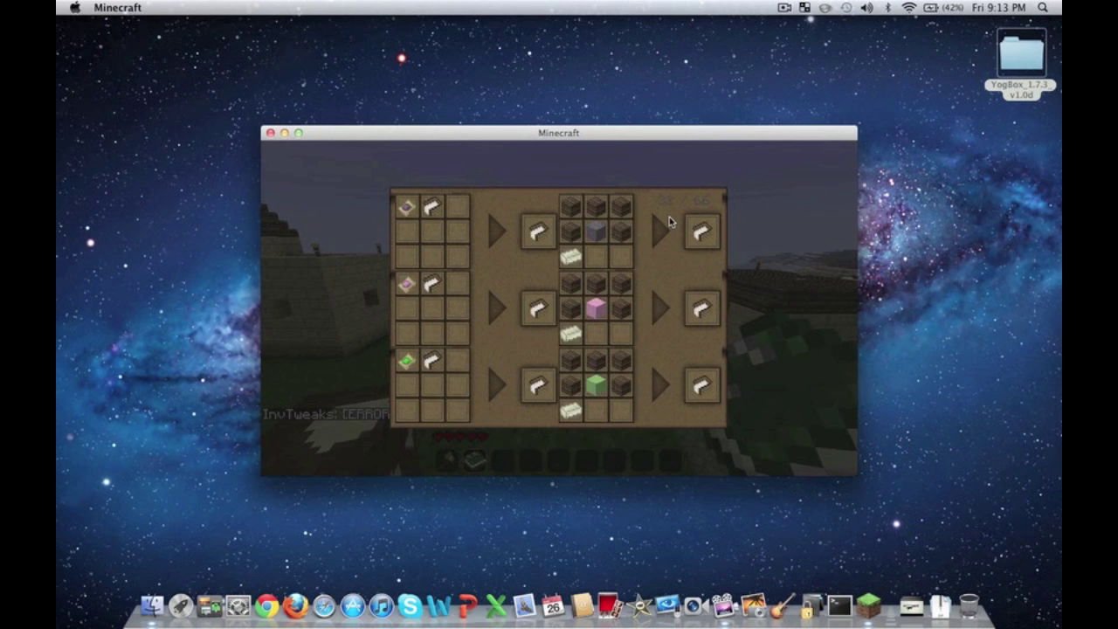
{"action": "scroll", "coordinate": [669, 217], "scroll_direction": "down", "scroll_amount": 1}
{"action": "scroll", "coordinate": [669, 217], "scroll_direction": "down", "scroll_amount": 4}
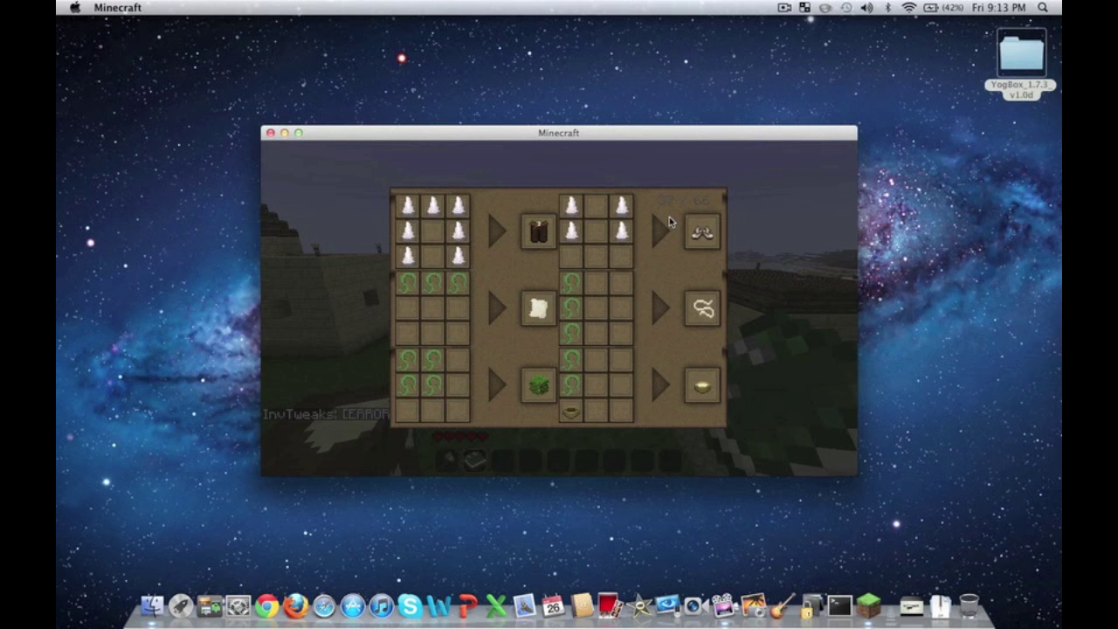
{"action": "scroll", "coordinate": [670, 218], "scroll_direction": "down", "scroll_amount": 2}
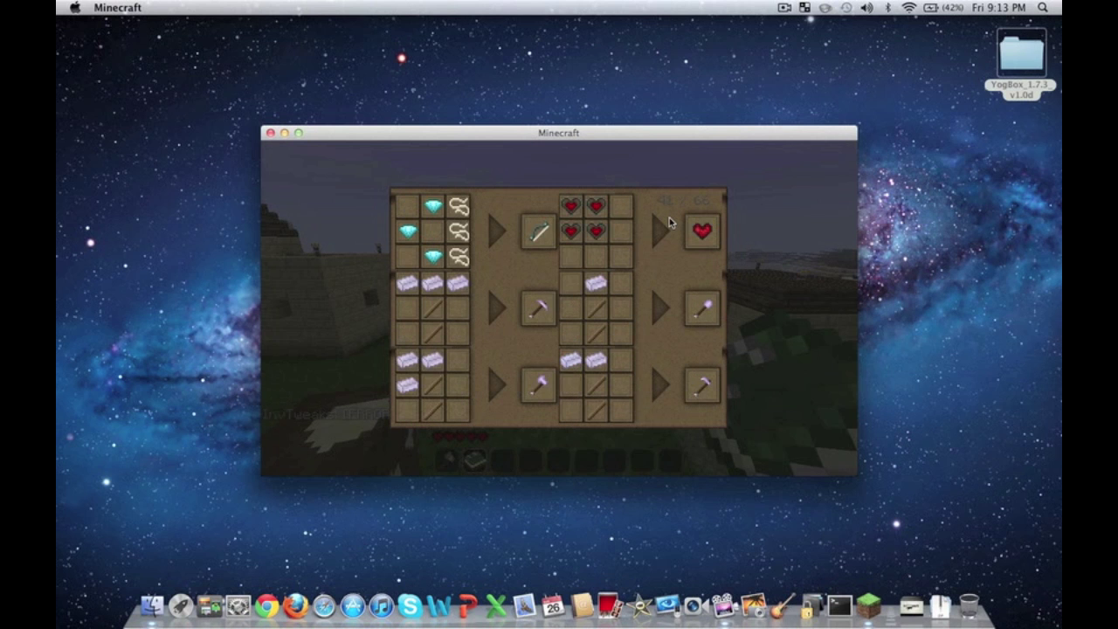
{"action": "scroll", "coordinate": [759, 204], "scroll_direction": "down", "scroll_amount": 1}
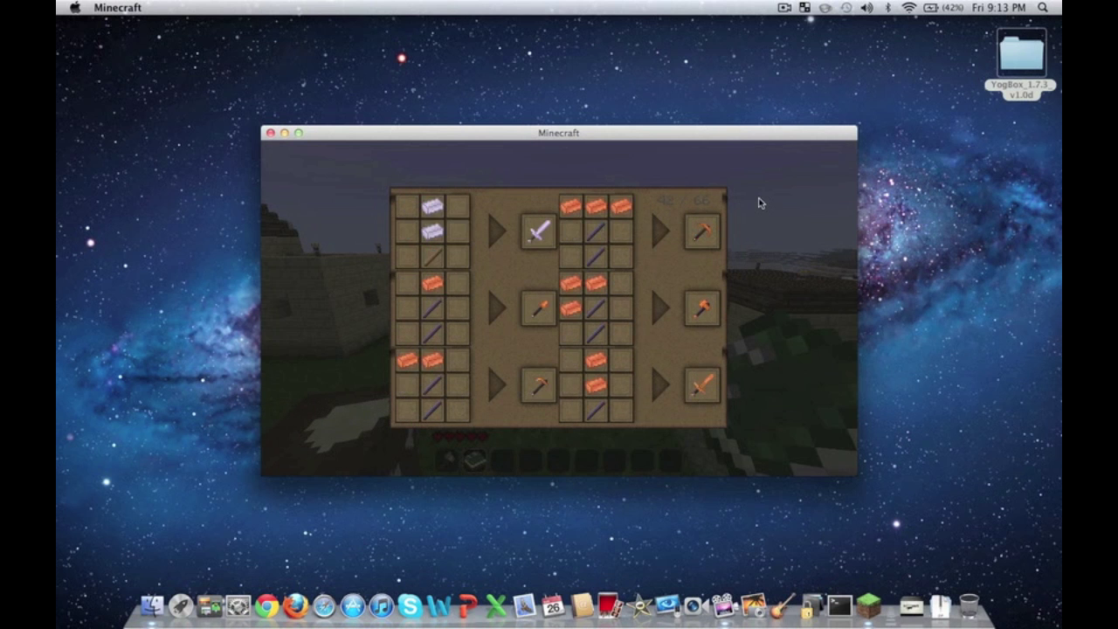
{"action": "key", "text": "Escape"}
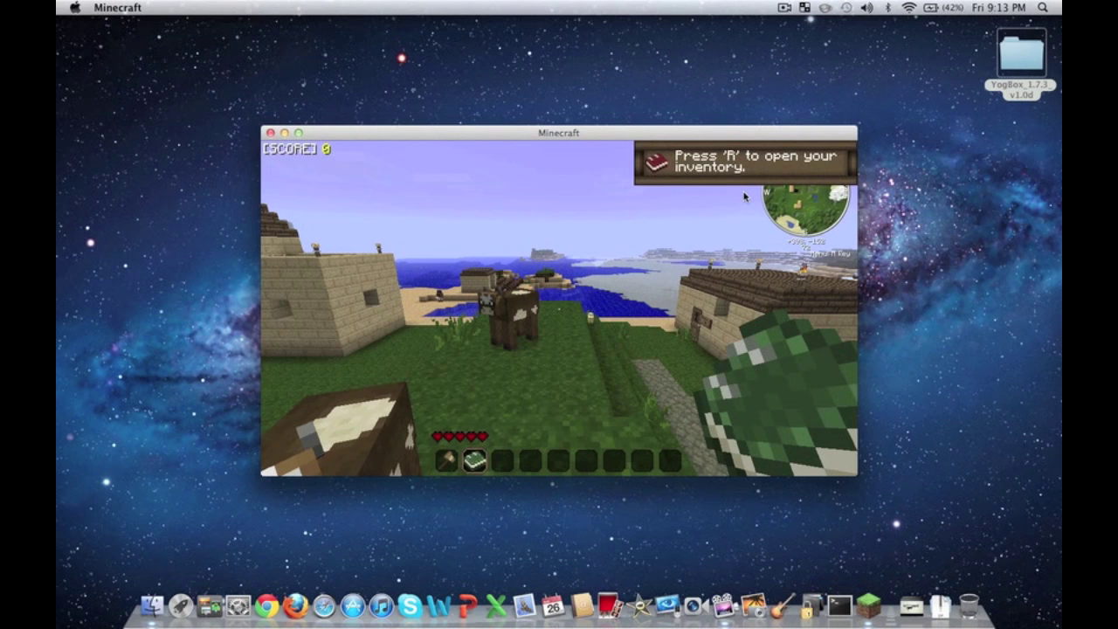
- Walk across the village grass towards the shore, then open the character's inventory and close it again
{"action": "key", "text": "w"}
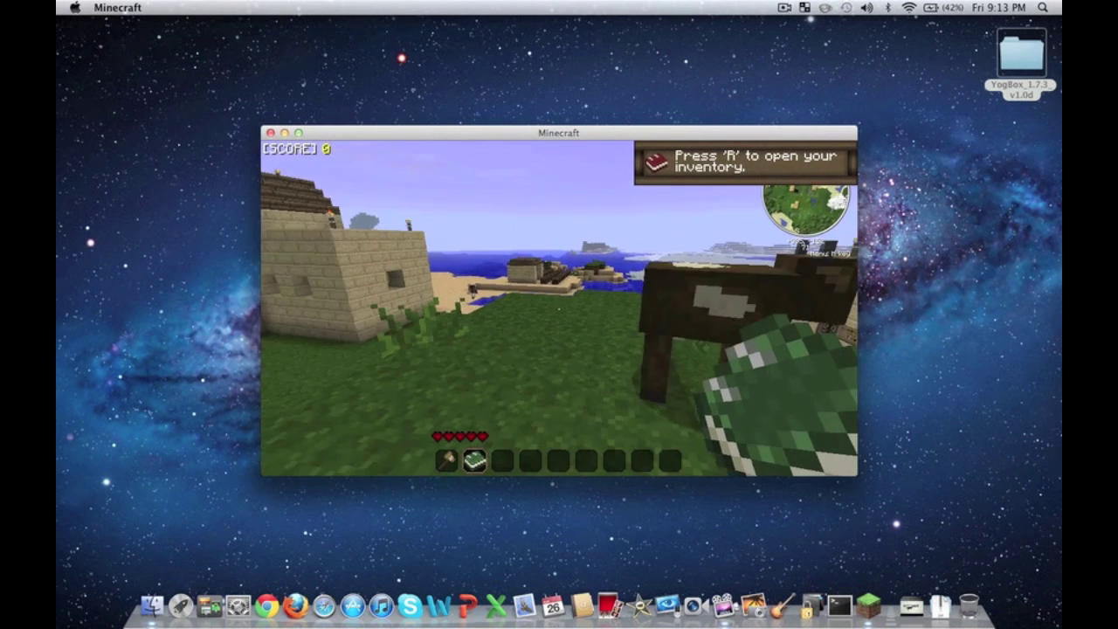
{"action": "key", "text": "w"}
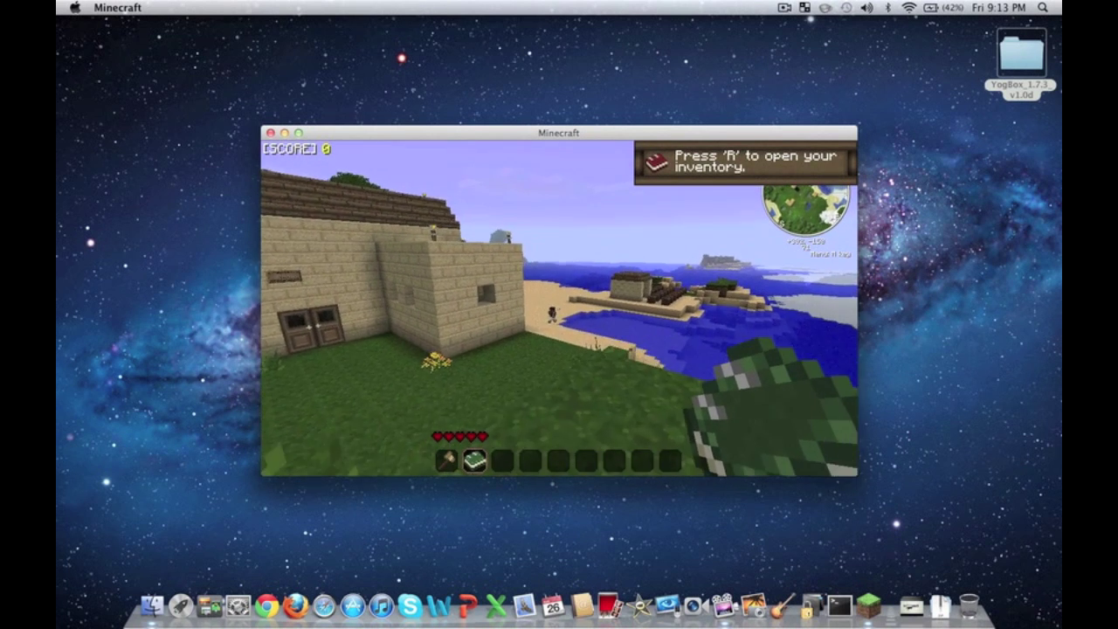
{"action": "key", "text": "d"}
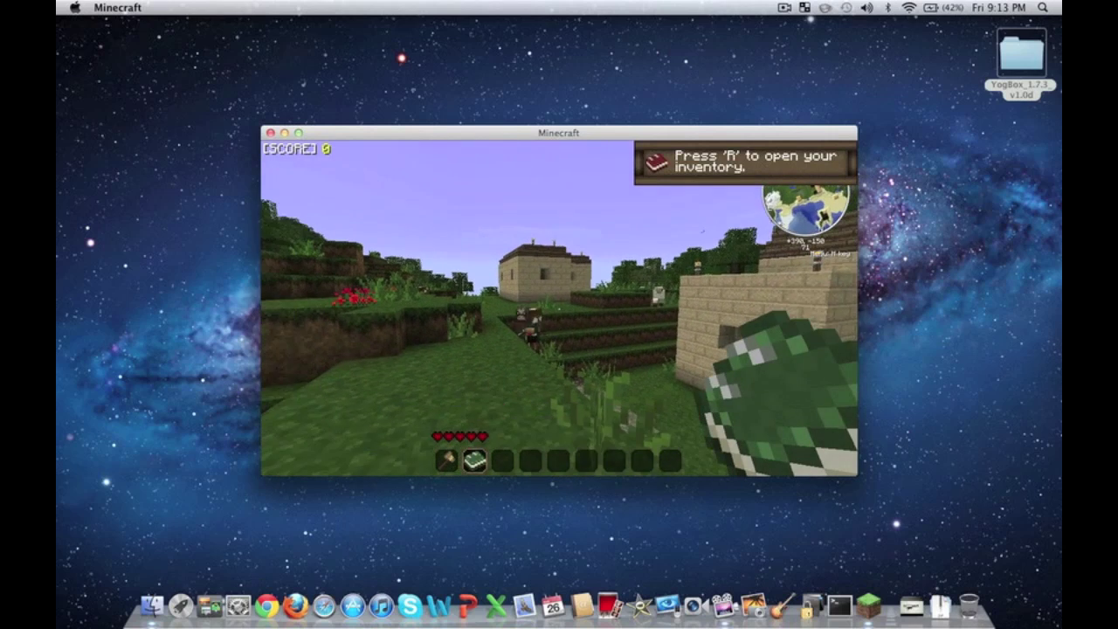
{"action": "key", "text": "w"}
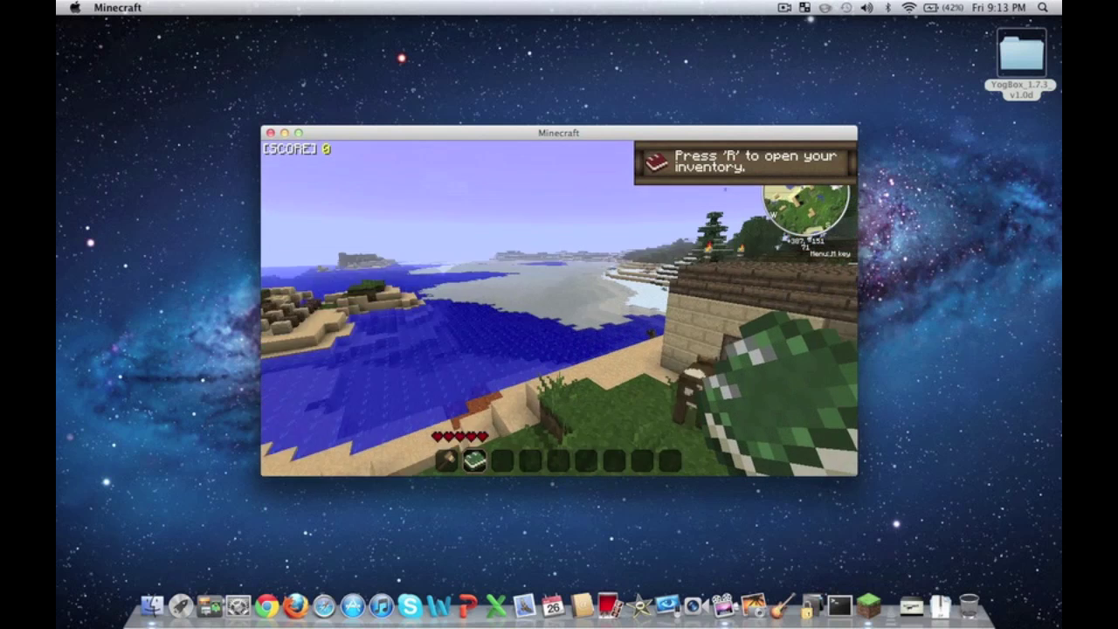
{"action": "key", "text": "r"}
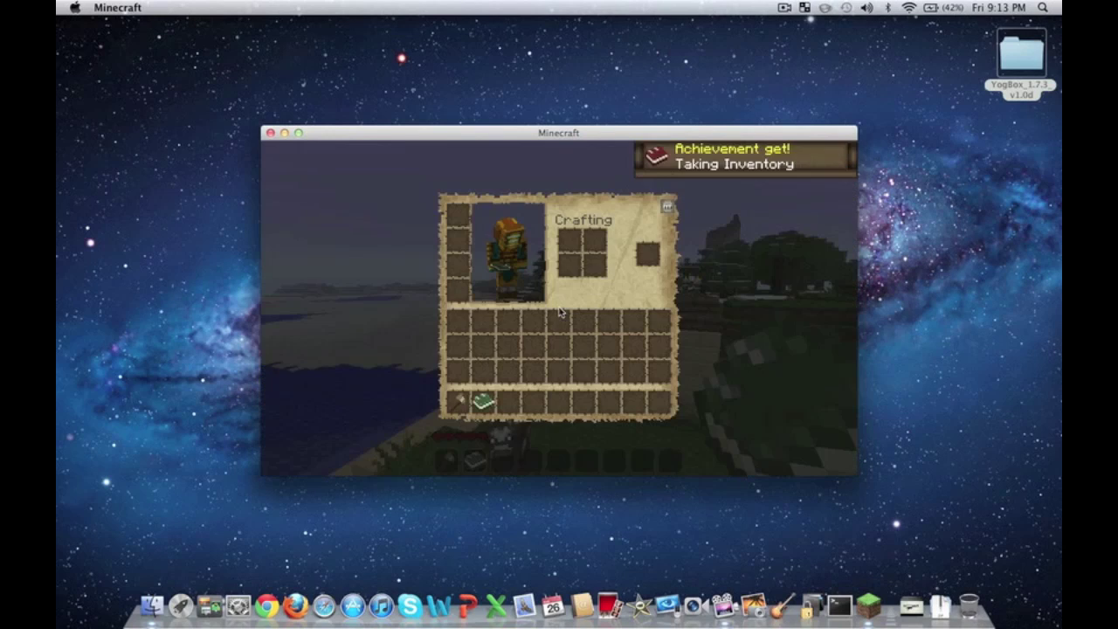
{"action": "key", "text": "Escape"}
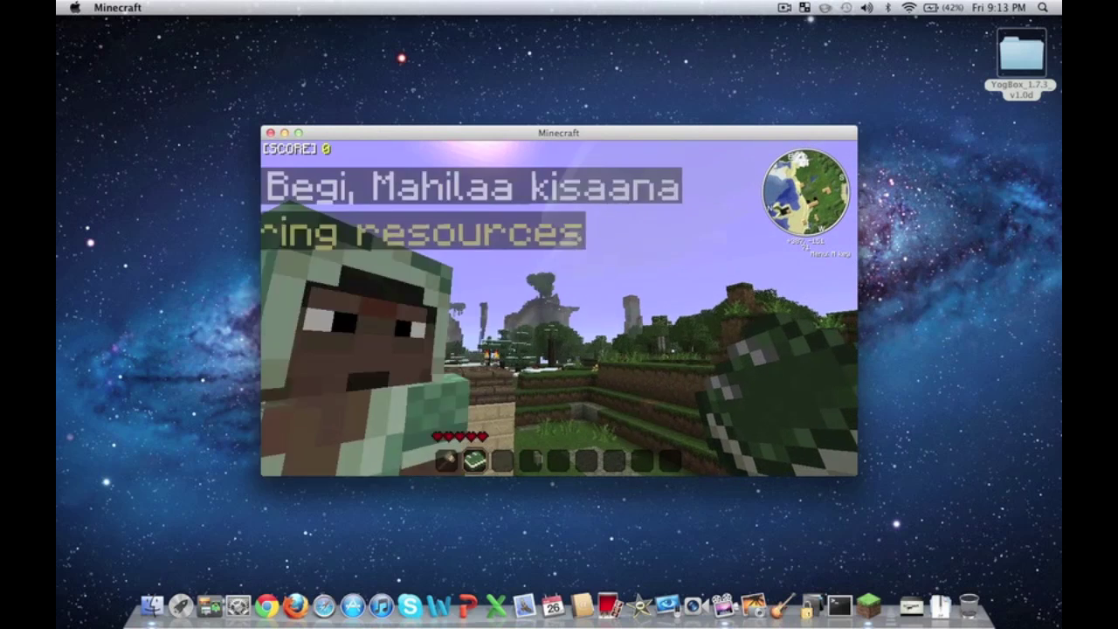
- Move around the grass above the shore to view the large village house with its doorway between two wings
{"action": "key", "text": "s"}
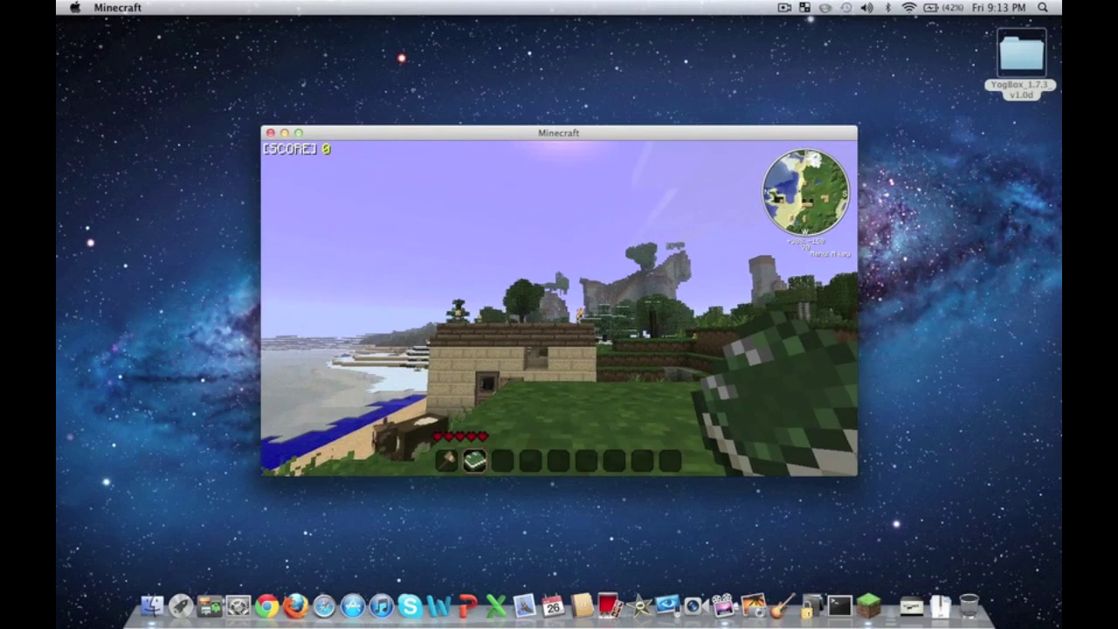
{"action": "key", "text": "w"}
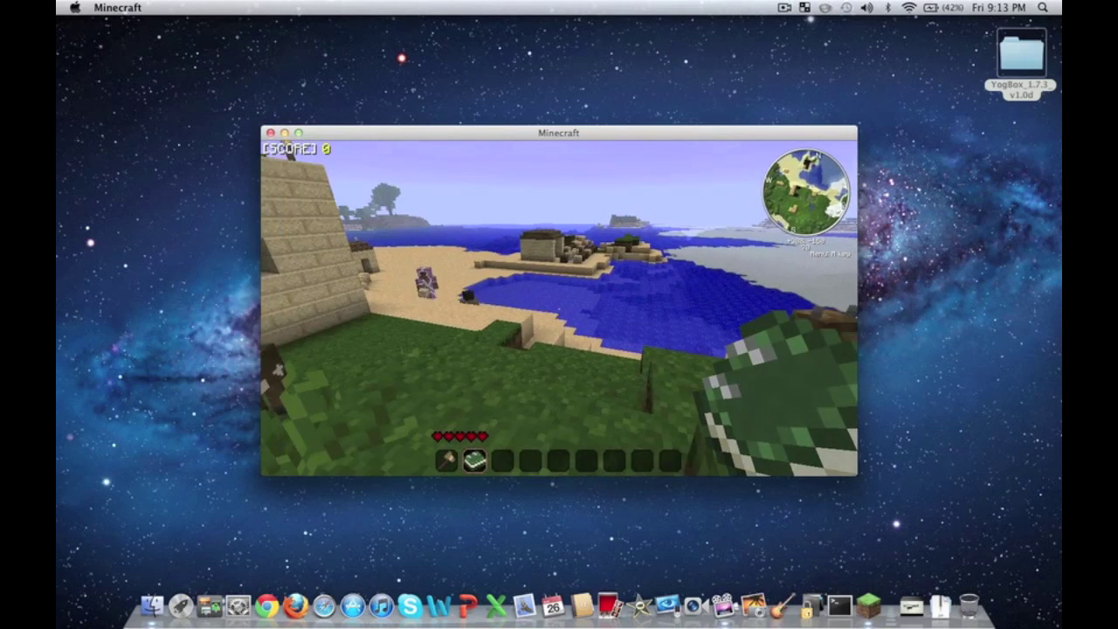
{"action": "key", "text": "space"}
{"action": "key", "text": "s"}
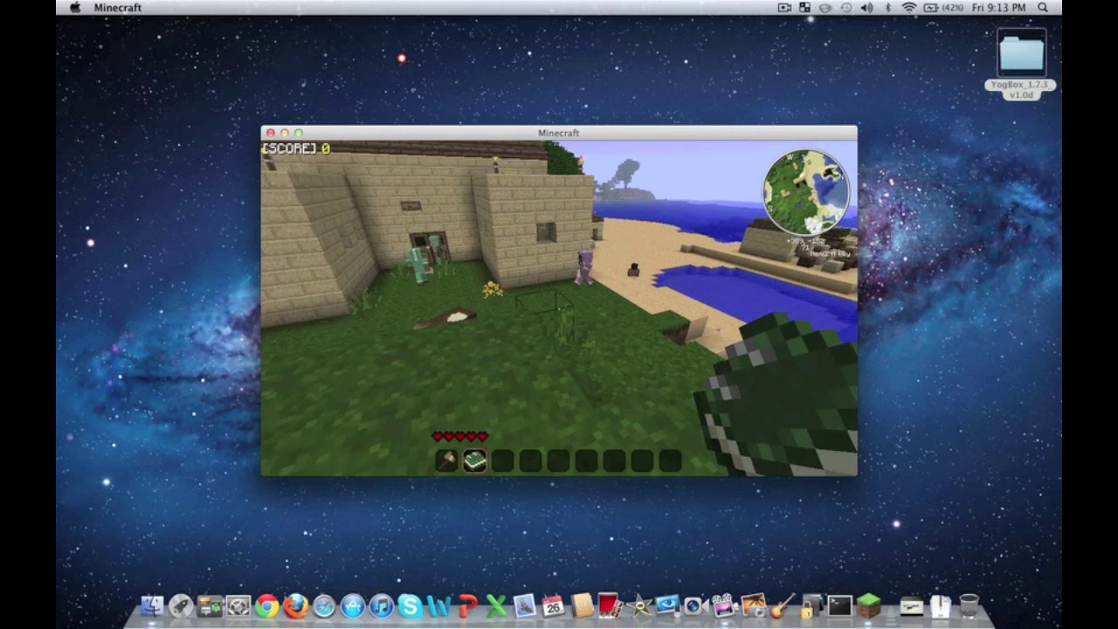
{"action": "key", "text": "a"}
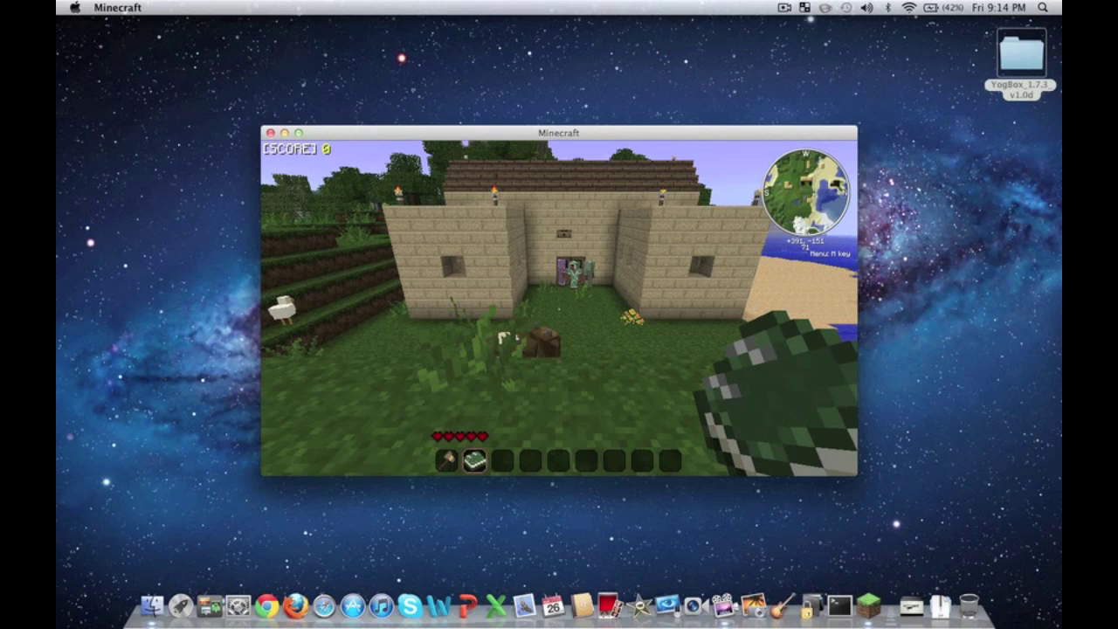
{"action": "mouse_move", "coordinate": [559, 306]}
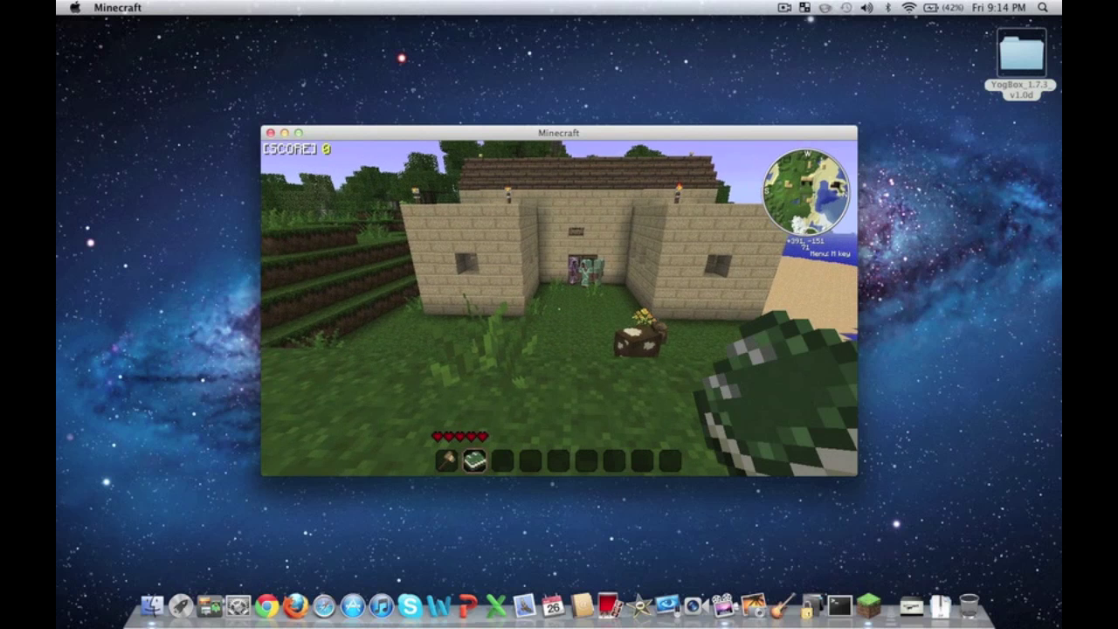
- Walk past the farm terraces towards the neighbouring house and look back over the village and the sea
{"action": "key", "text": "w"}
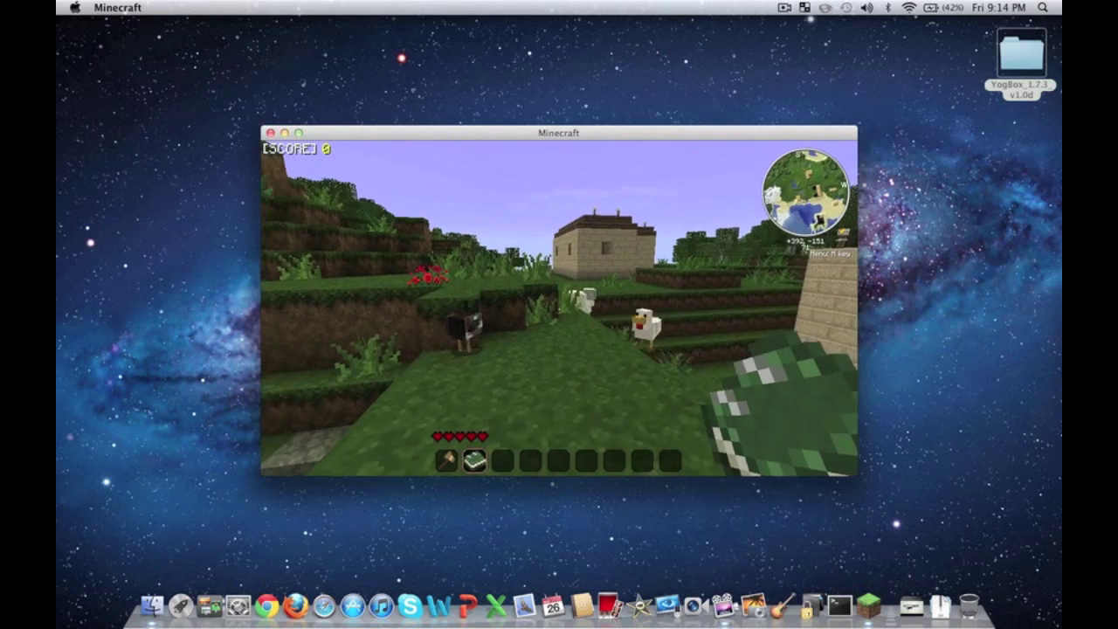
{"action": "key", "text": "space"}
{"action": "key", "text": "w"}
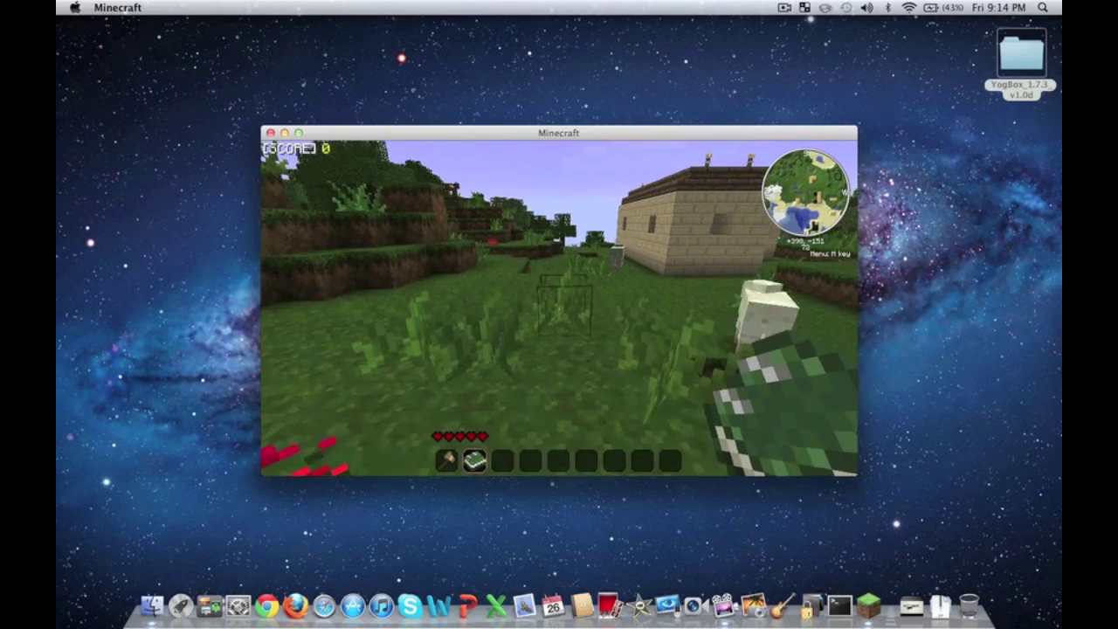
{"action": "key", "text": "w"}
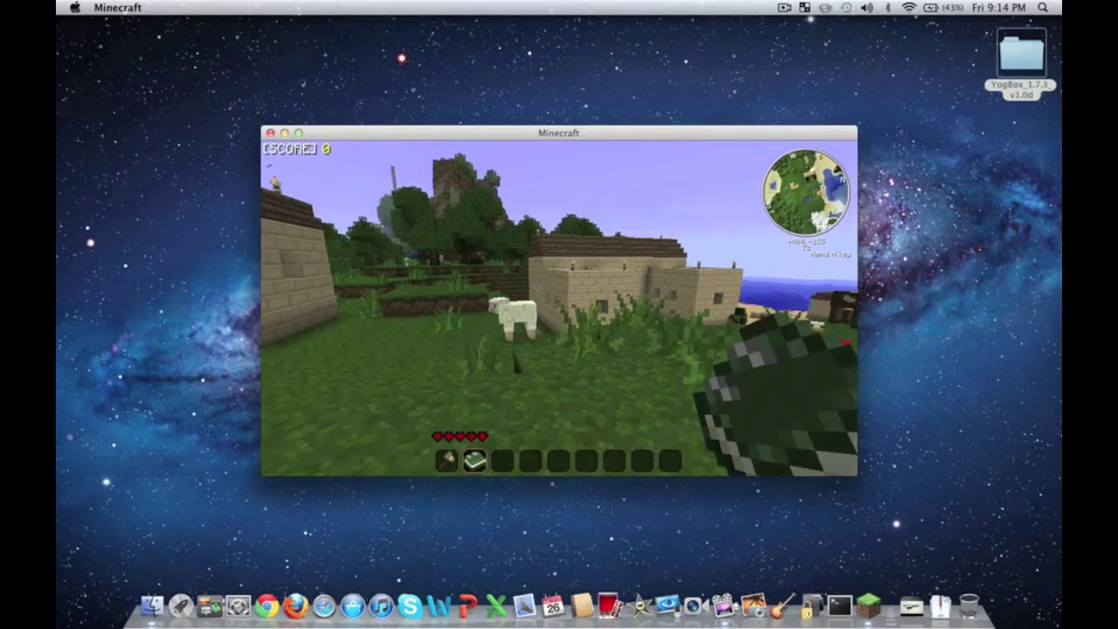
{"action": "key", "text": "w"}
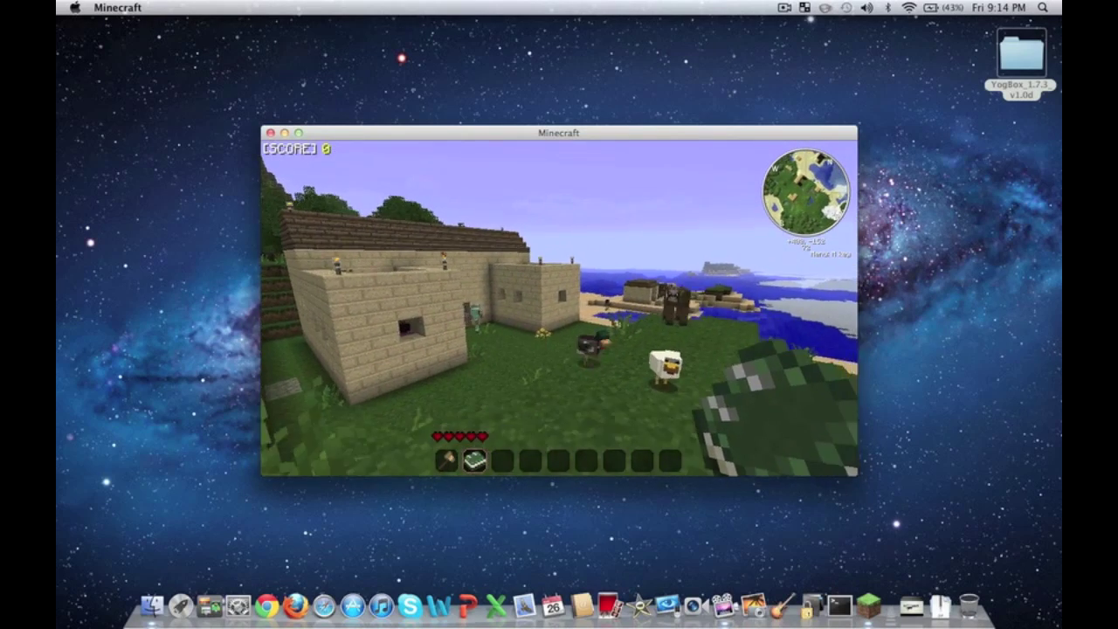
{"action": "key", "text": "w"}
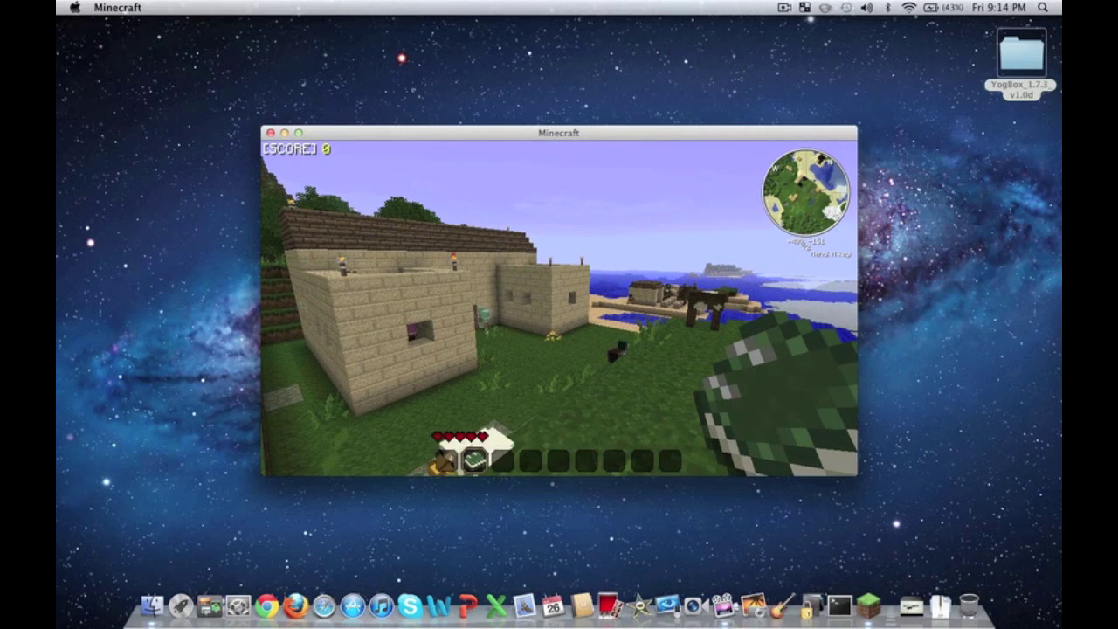
{"action": "key", "text": "w"}
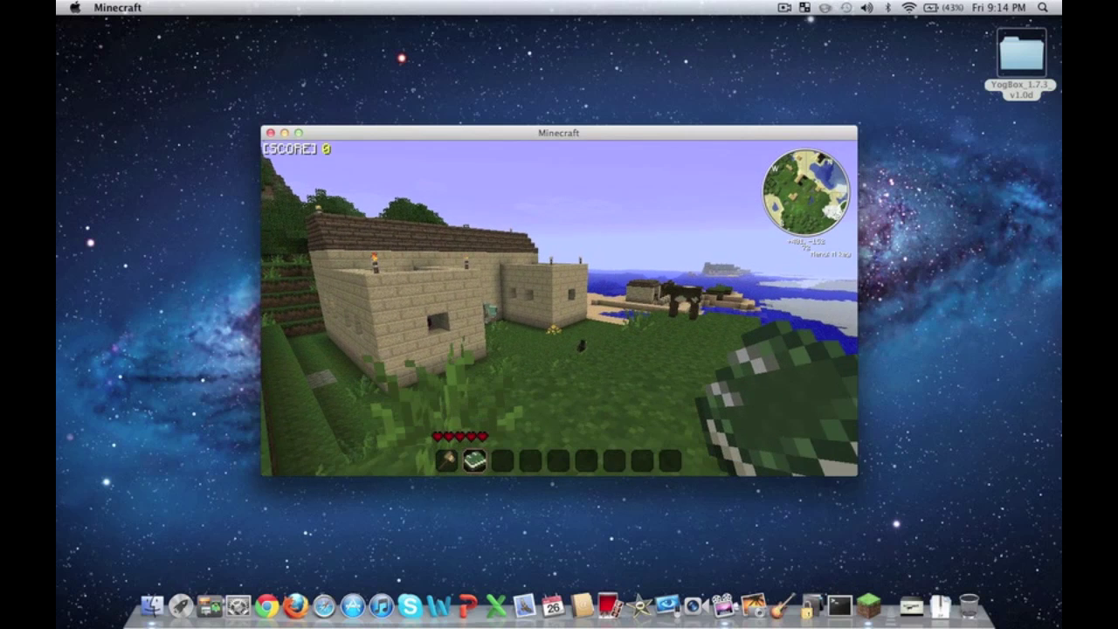